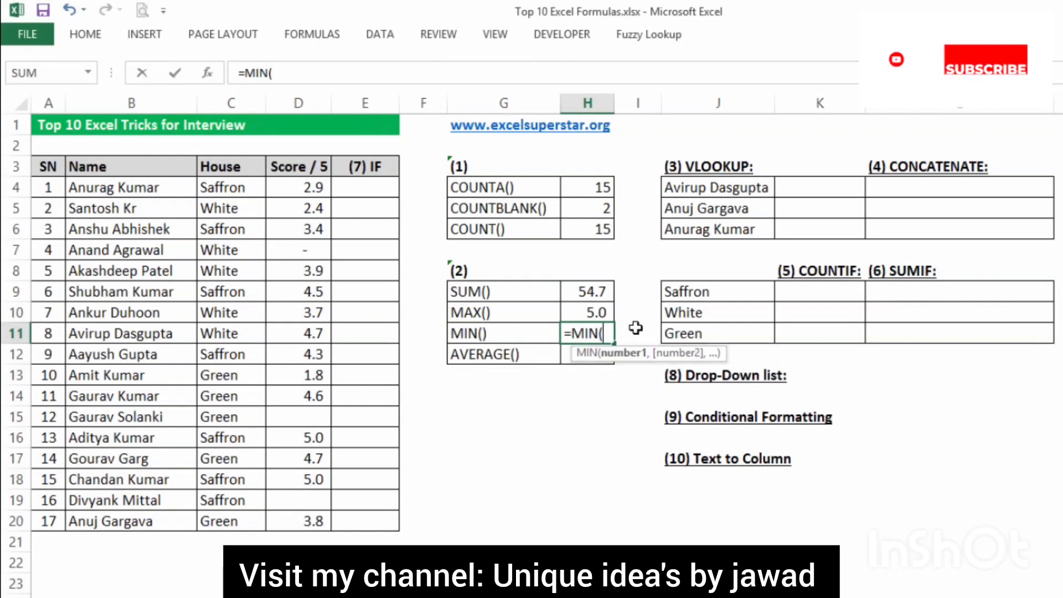
- Complete the MIN formula in H11 with the score range D4:D20 and check the zero score in D7
{"action": "left_click_drag", "start_coordinate": [303, 186], "coordinate": [308, 504]}
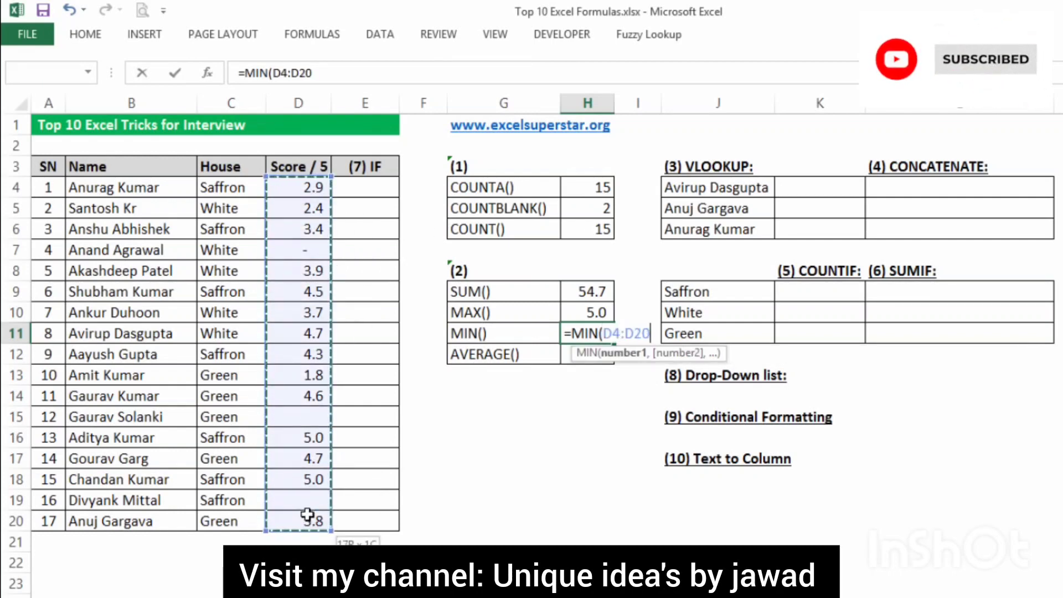
{"action": "key", "text": "Return"}
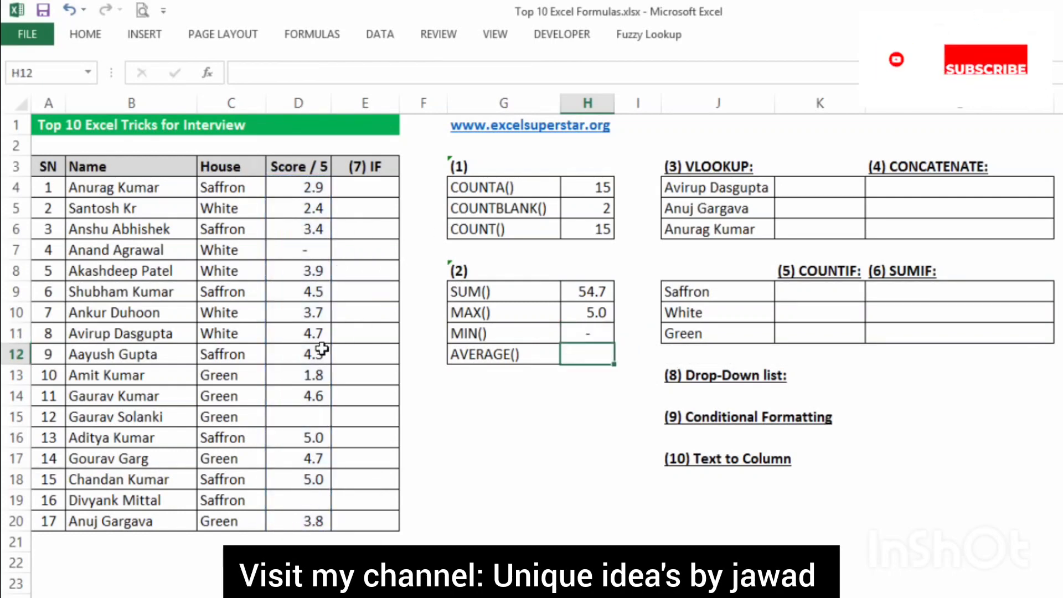
{"action": "left_click", "coordinate": [314, 253]}
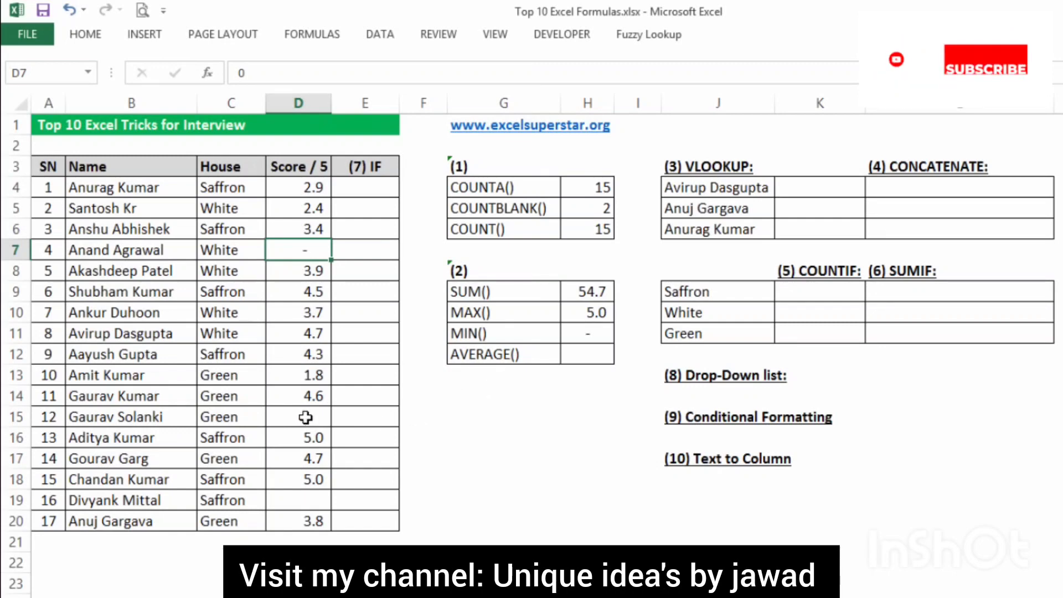
- Enter 0 in the blank score cells D15 and D19
{"action": "left_click", "coordinate": [605, 353]}
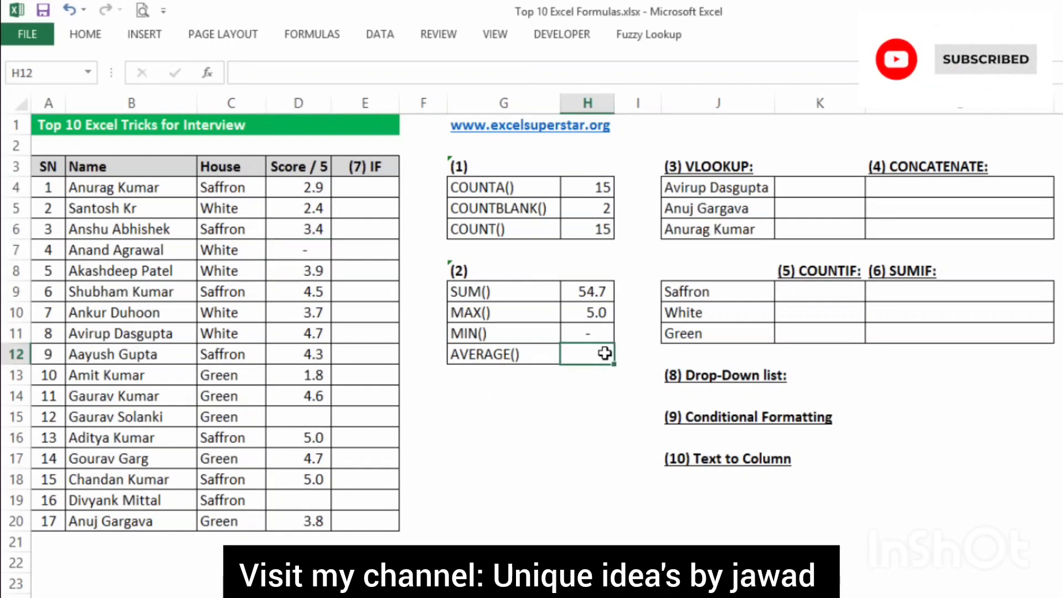
{"action": "left_click", "coordinate": [304, 417]}
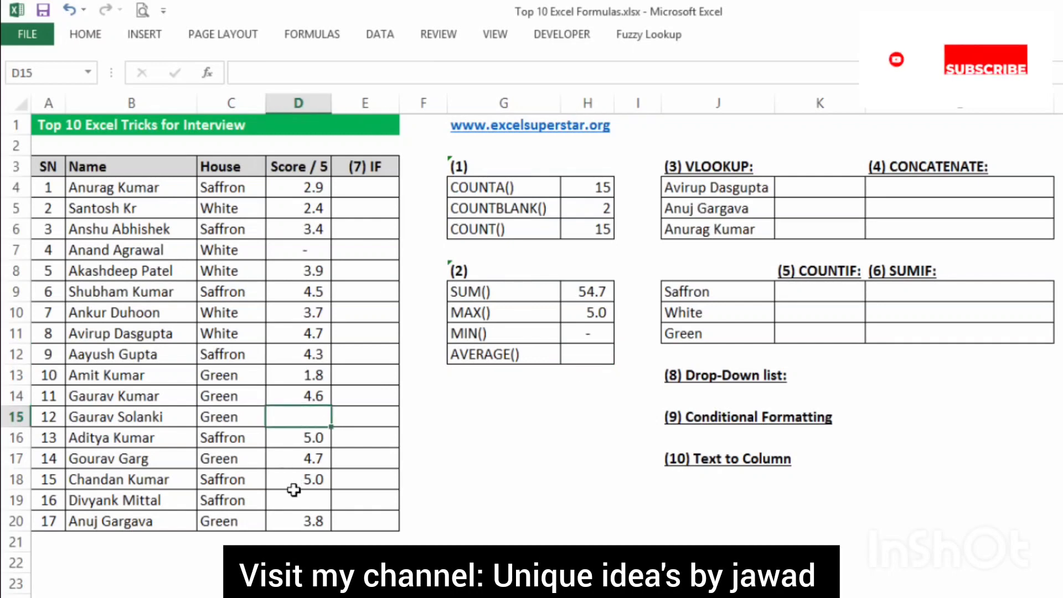
{"action": "left_click", "coordinate": [303, 494], "text": "ctrl"}
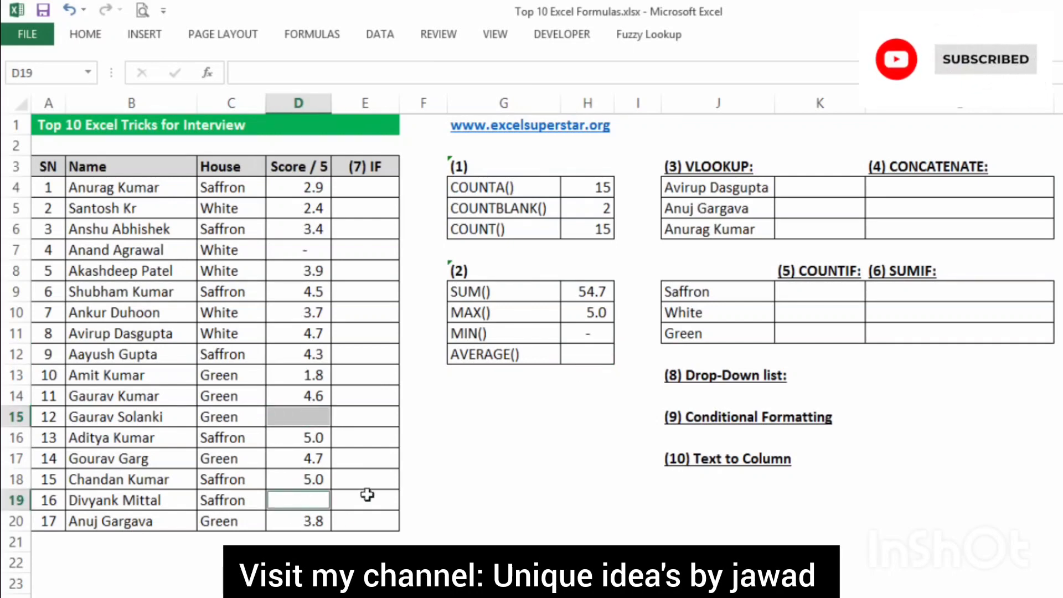
{"action": "left_click", "coordinate": [316, 418]}
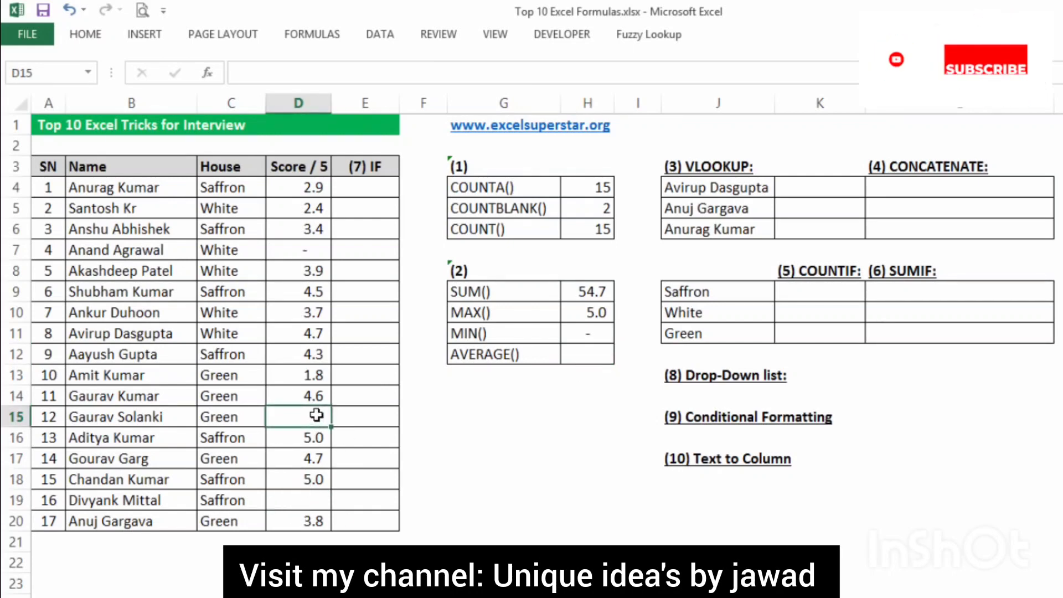
{"action": "type", "text": "0"}
{"action": "left_click", "coordinate": [308, 481]}
{"action": "type", "text": "0"}
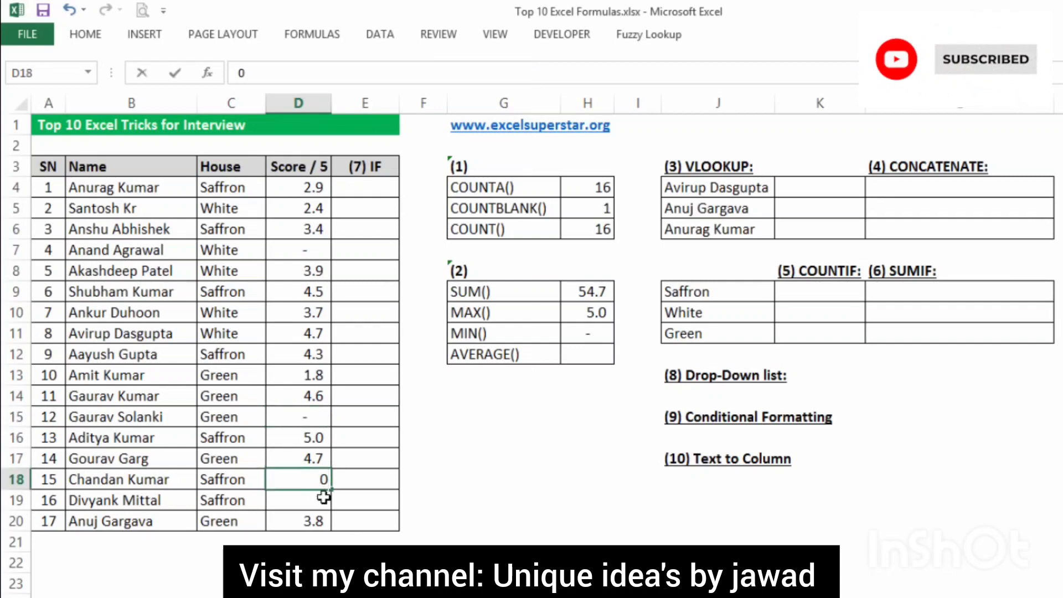
{"action": "key", "text": "Escape"}
{"action": "left_click", "coordinate": [308, 500]}
{"action": "type", "text": "0"}
{"action": "left_click", "coordinate": [435, 495]}
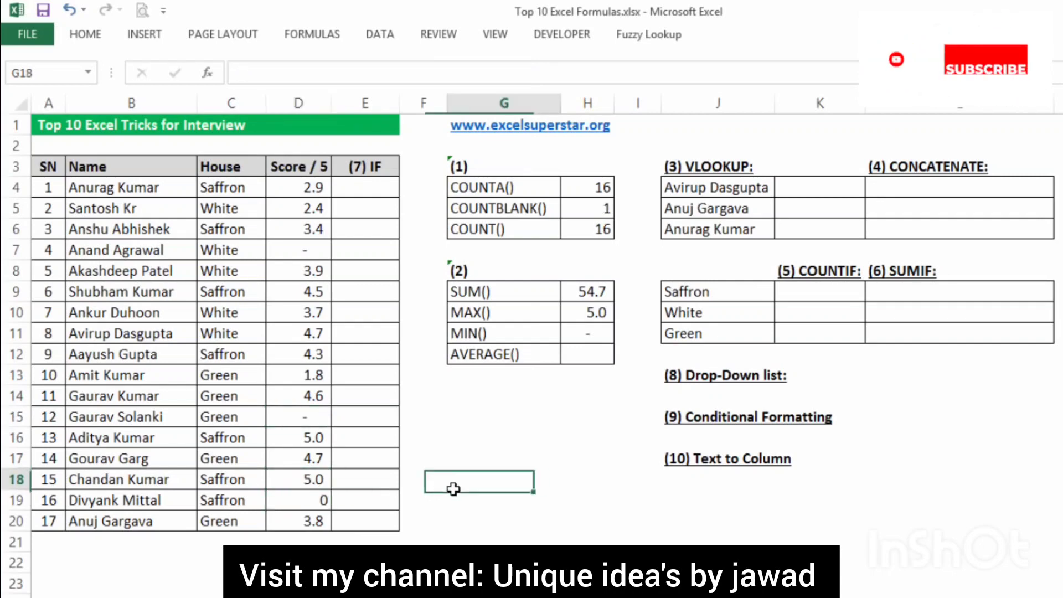
- Calculate the average of the scores D4:D20 in H12 with the AVERAGE function
{"action": "left_click", "coordinate": [582, 353]}
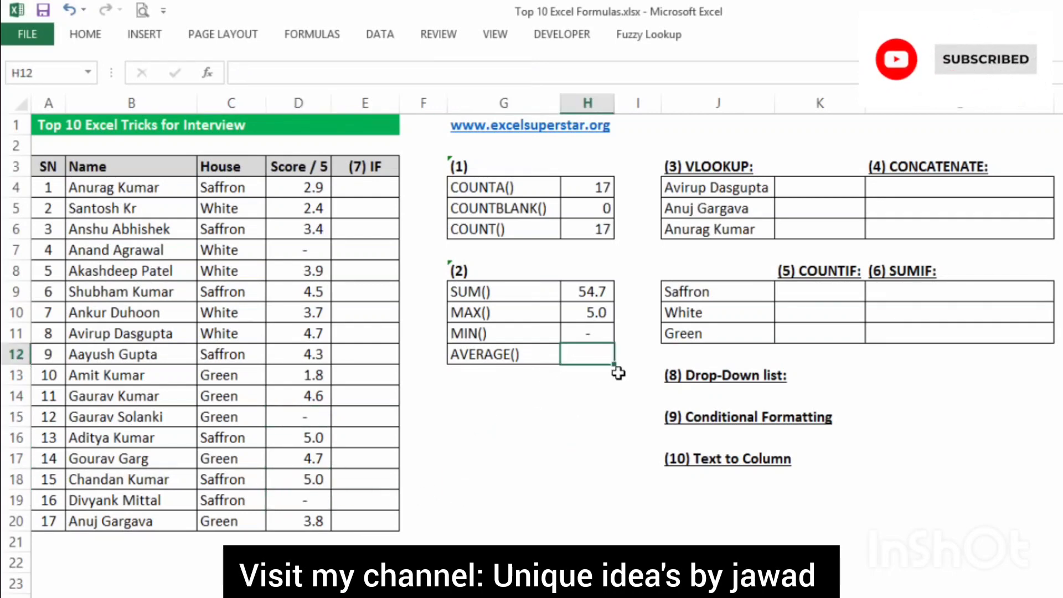
{"action": "type", "text": "=aver"}
{"action": "key", "text": "Tab"}
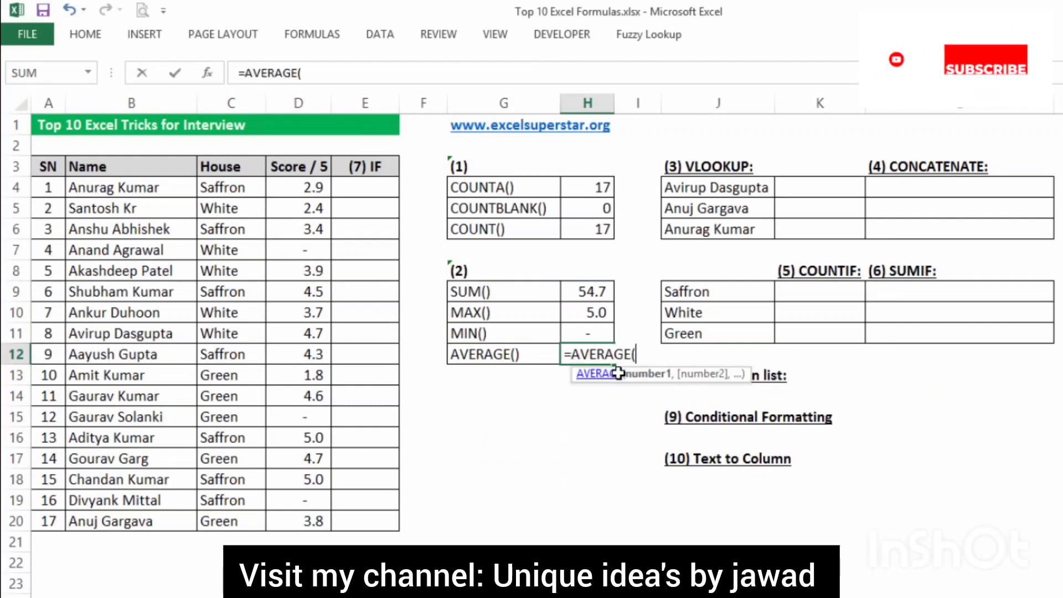
{"action": "left_click_drag", "start_coordinate": [313, 188], "coordinate": [311, 523]}
{"action": "key", "text": "Return"}
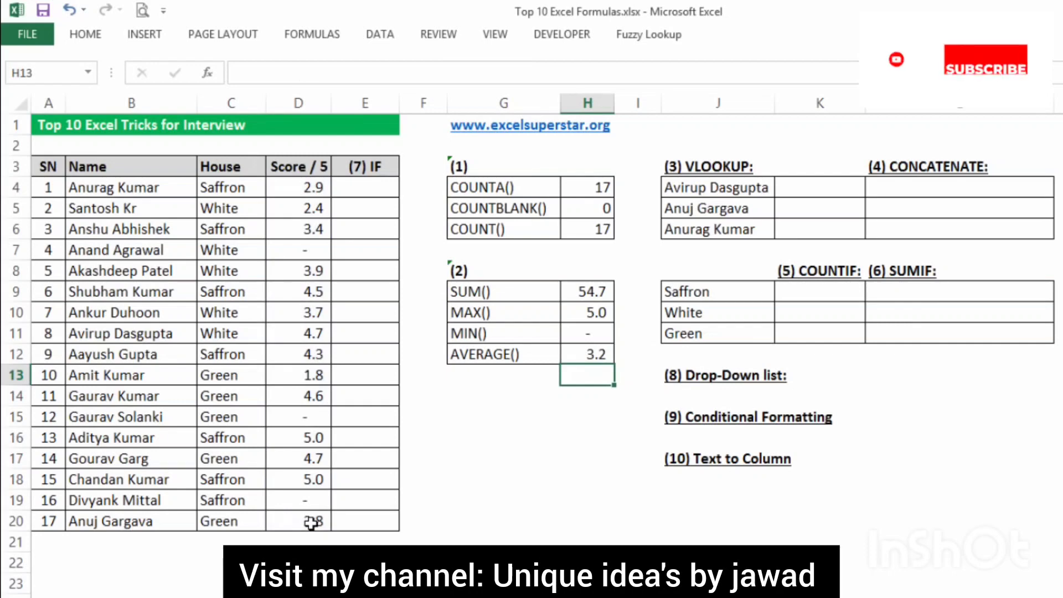
- Clear the zero scores from cells D15 and D19
{"action": "left_click", "coordinate": [313, 421]}
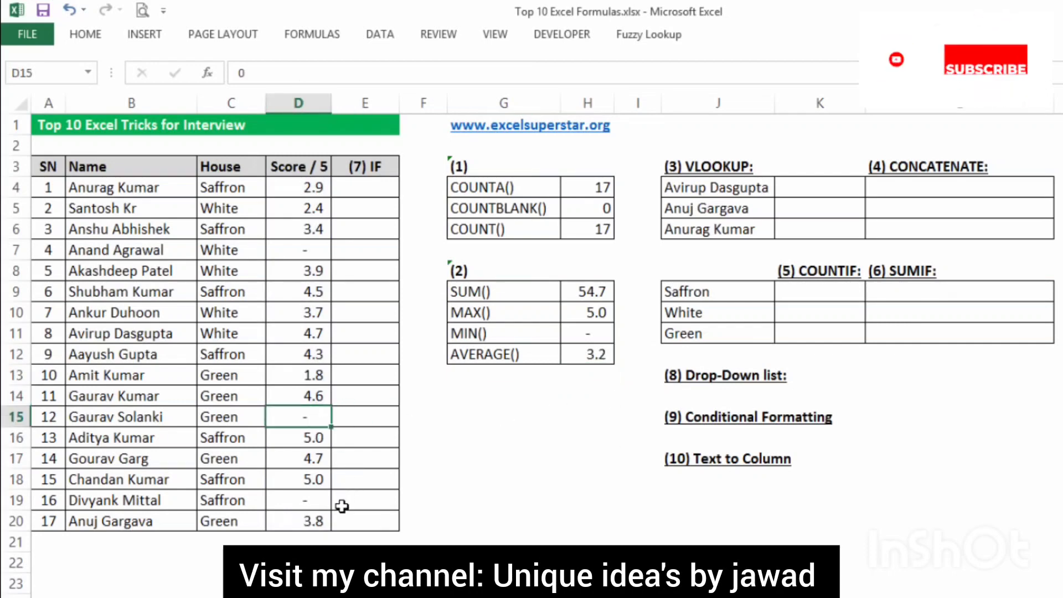
{"action": "key", "text": "Delete"}
{"action": "left_click", "coordinate": [314, 501]}
{"action": "key", "text": "Delete"}
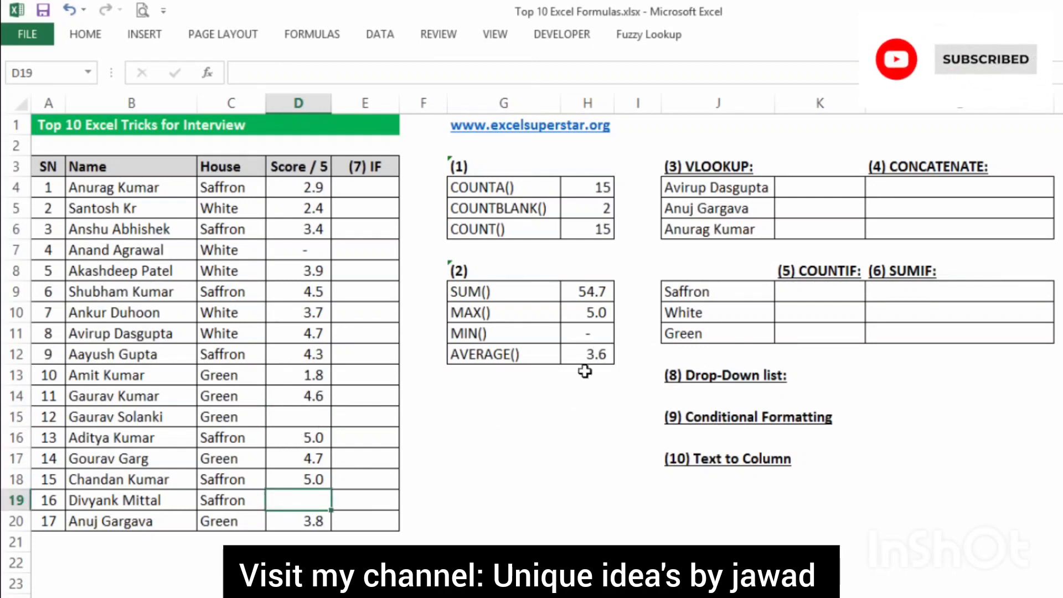
- Re-enter 0 as the score in the emptied cells D15 and D19
{"action": "left_click", "coordinate": [303, 417]}
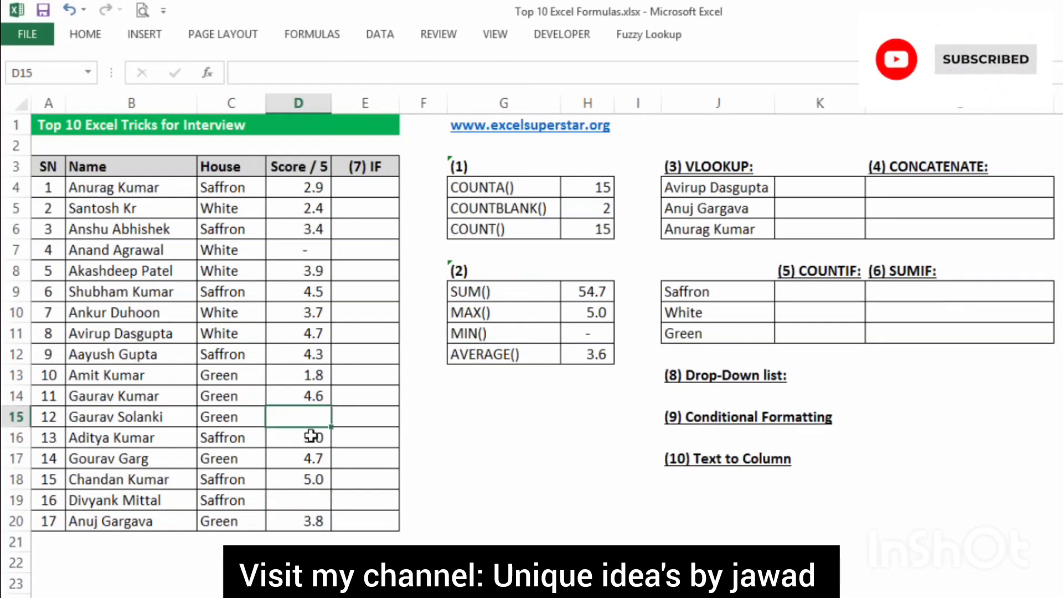
{"action": "type", "text": "0"}
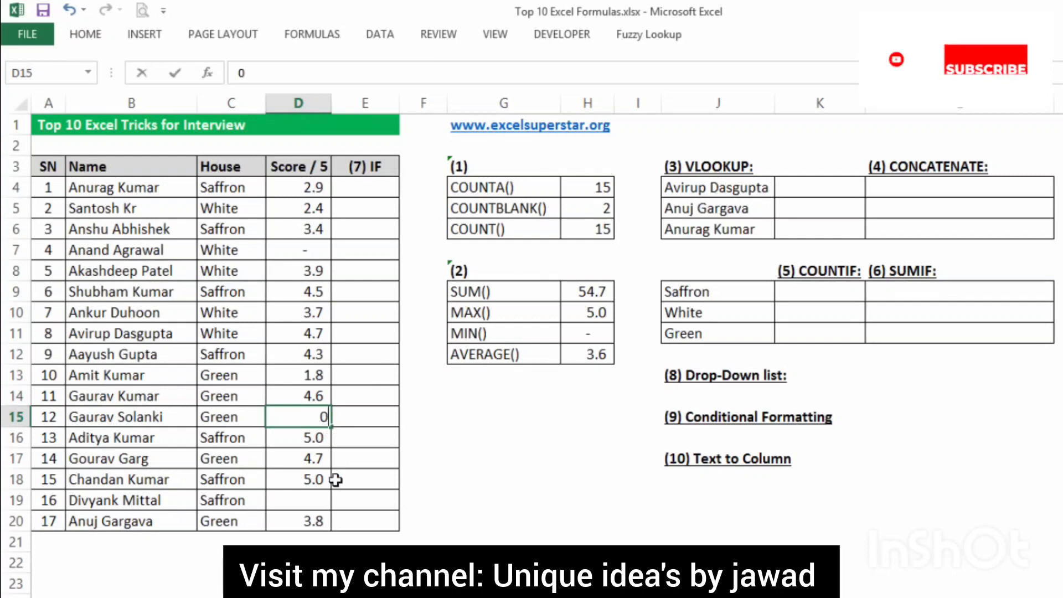
{"action": "left_click", "coordinate": [306, 500]}
{"action": "type", "text": "0"}
{"action": "left_click", "coordinate": [460, 428]}
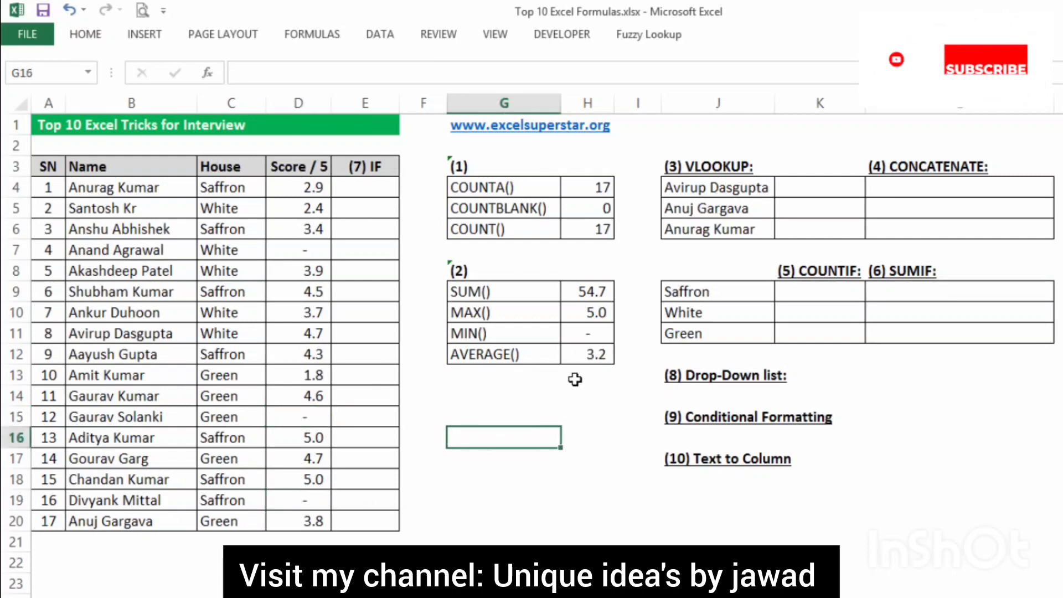
- Review the counting functions in G4:H6 and the SUM, MAX, MIN and AVERAGE entries in G9:G12
{"action": "left_click_drag", "start_coordinate": [460, 169], "coordinate": [582, 230]}
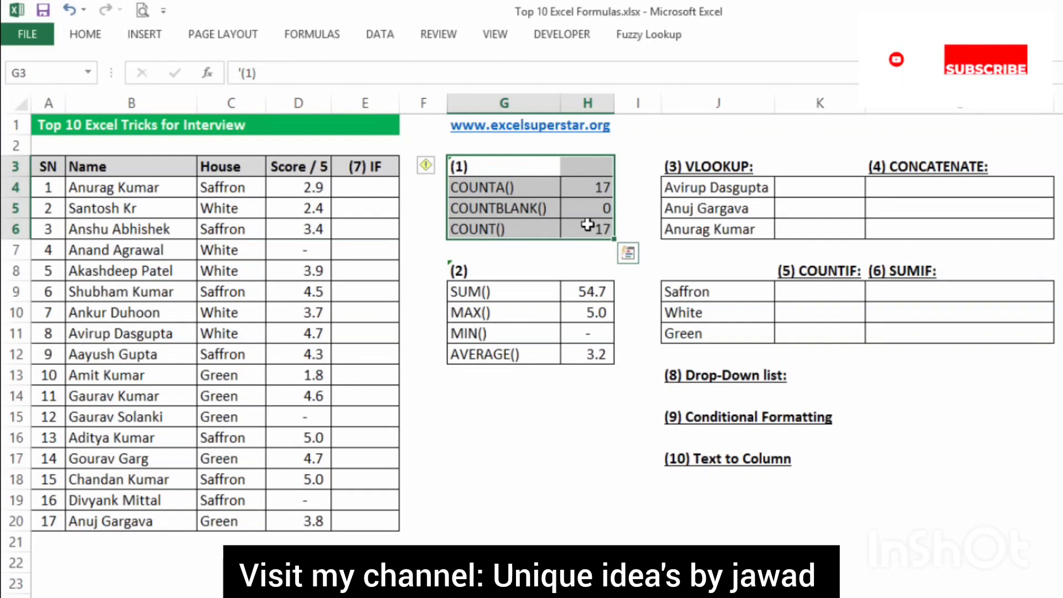
{"action": "left_click_drag", "start_coordinate": [472, 188], "coordinate": [593, 224]}
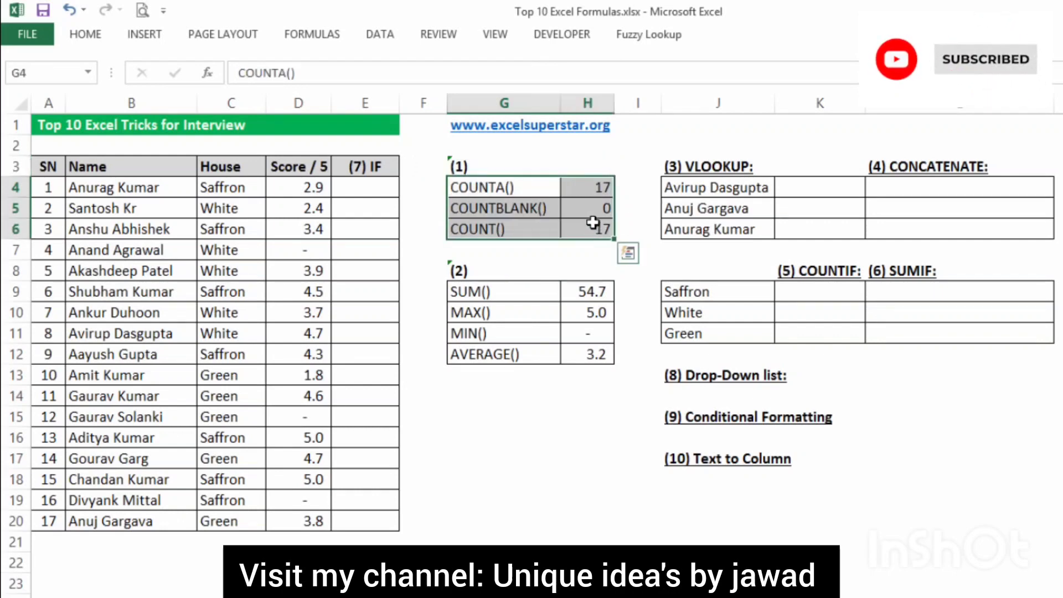
{"action": "left_click", "coordinate": [482, 290]}
{"action": "left_click", "coordinate": [482, 310]}
{"action": "left_click", "coordinate": [492, 338]}
{"action": "left_click", "coordinate": [493, 353]}
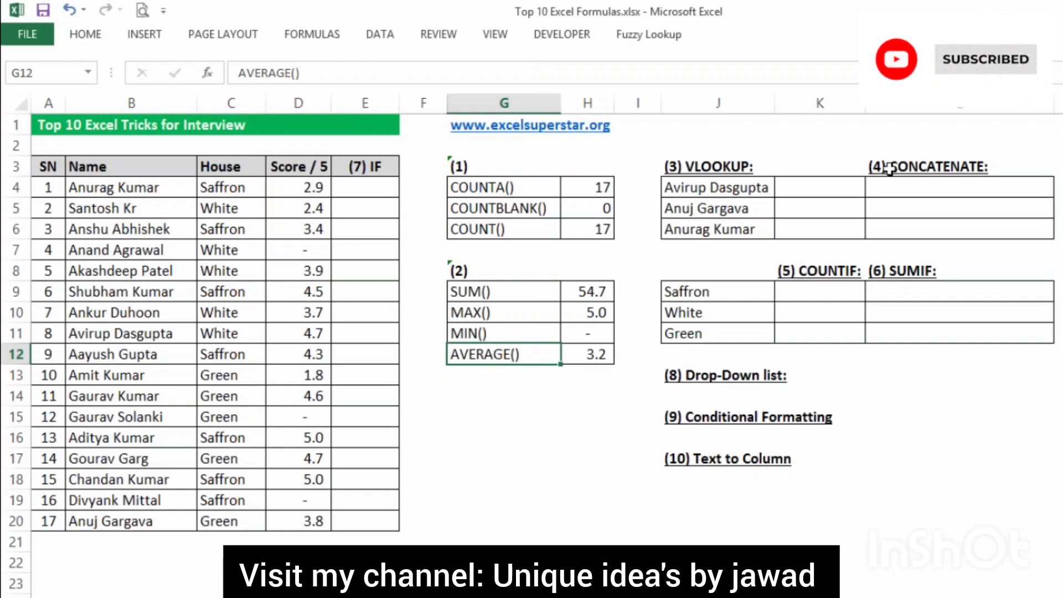
- Start a VLOOKUP formula in K4 with the name in J4 as the lookup value
{"action": "left_click_drag", "start_coordinate": [722, 184], "coordinate": [718, 227]}
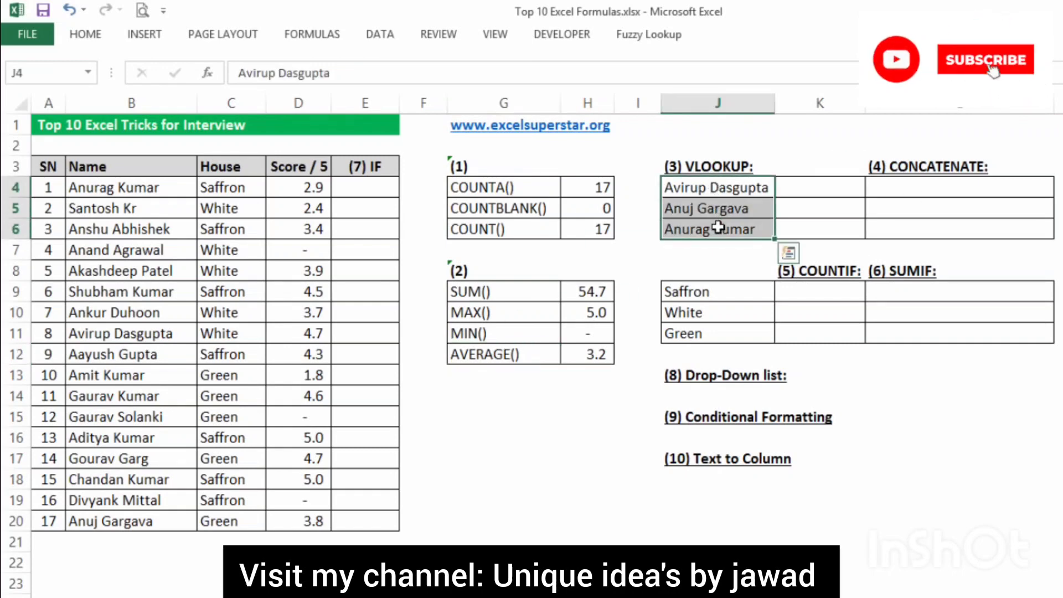
{"action": "left_click", "coordinate": [812, 186]}
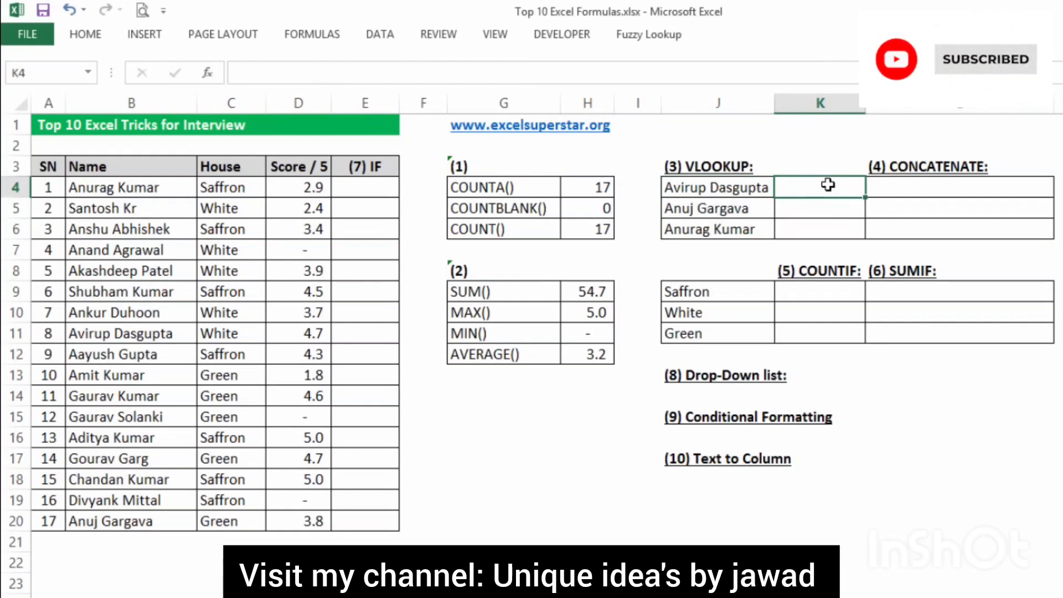
{"action": "type", "text": "=vl"}
{"action": "key", "text": "Tab"}
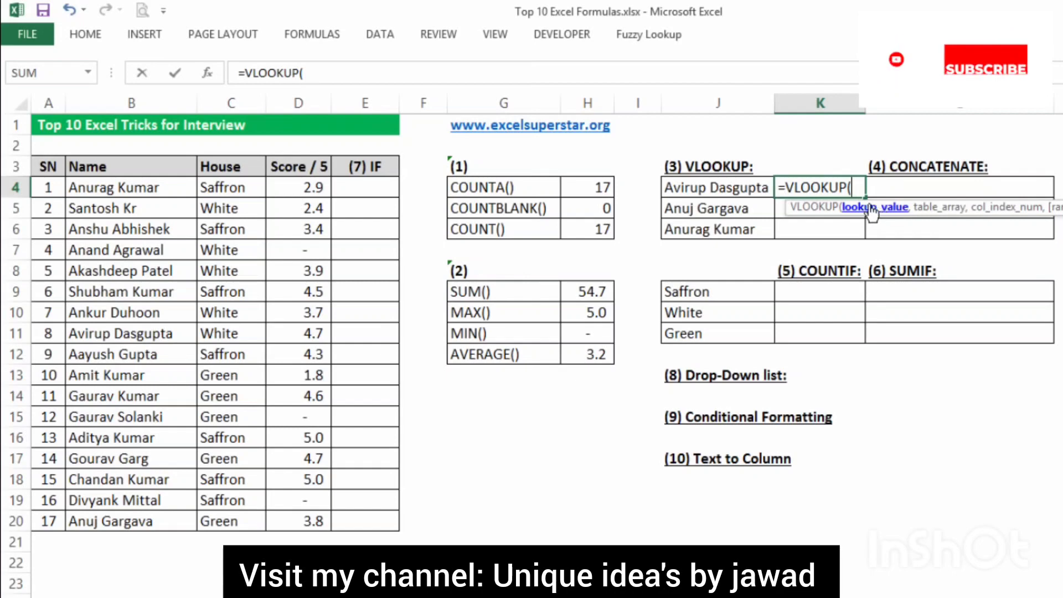
{"action": "left_click", "coordinate": [712, 187]}
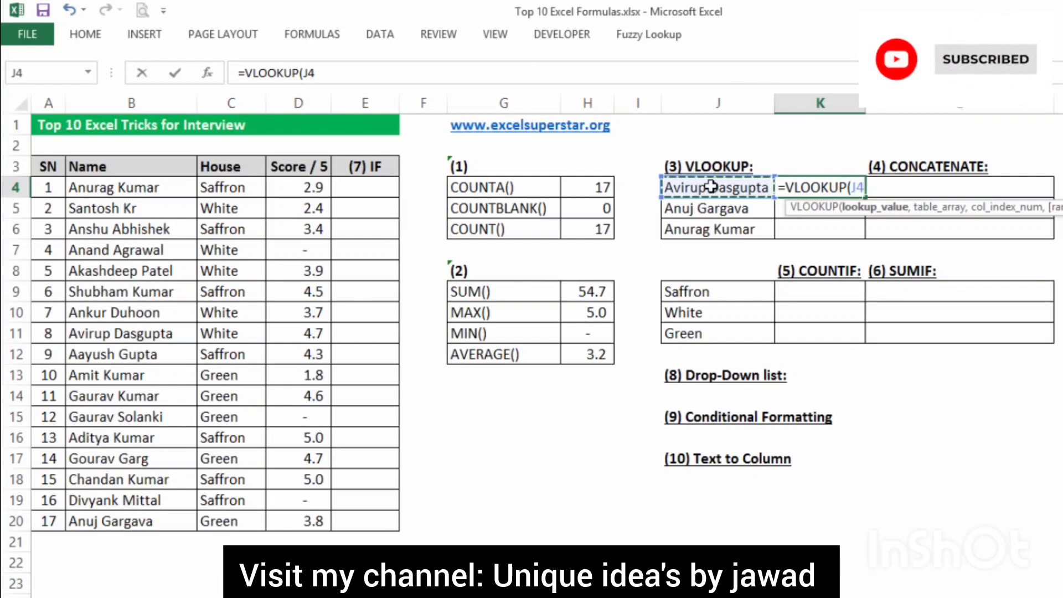
{"action": "type", "text": ","}
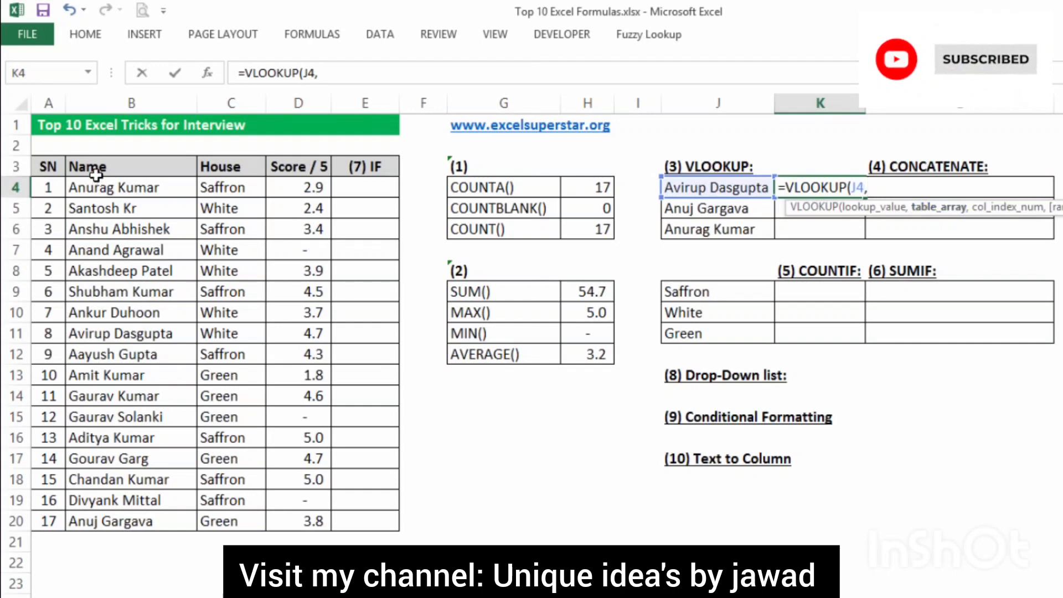
- Set the VLOOKUP table array to the range from Name through IF as the absolute reference $B$3:$E$20
{"action": "left_click_drag", "start_coordinate": [90, 165], "coordinate": [351, 519]}
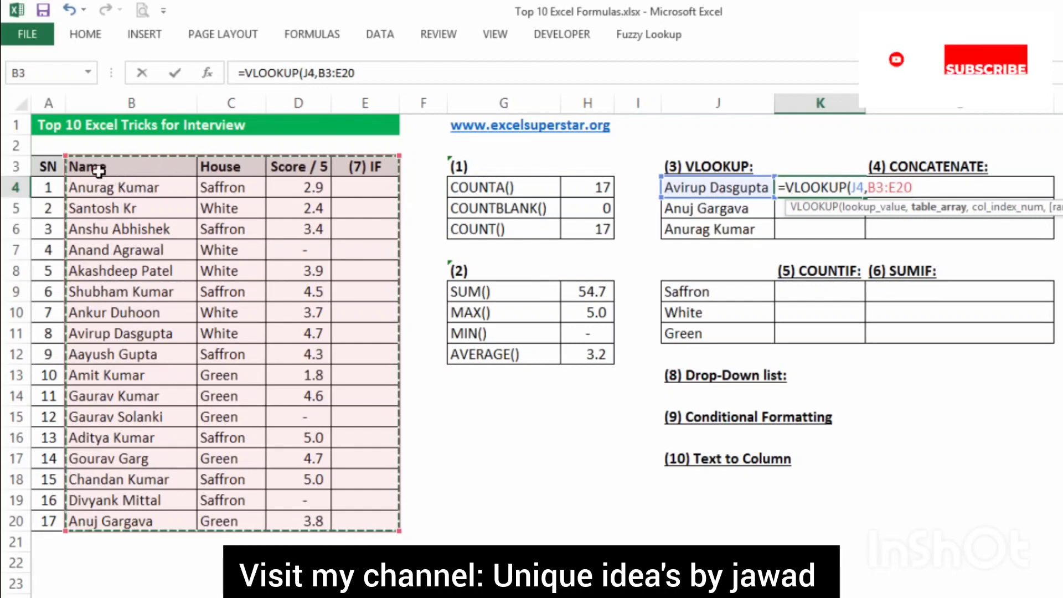
{"action": "left_click_drag", "start_coordinate": [49, 168], "coordinate": [355, 516]}
{"action": "left_click_drag", "start_coordinate": [158, 167], "coordinate": [365, 517]}
{"action": "key", "text": "F4"}
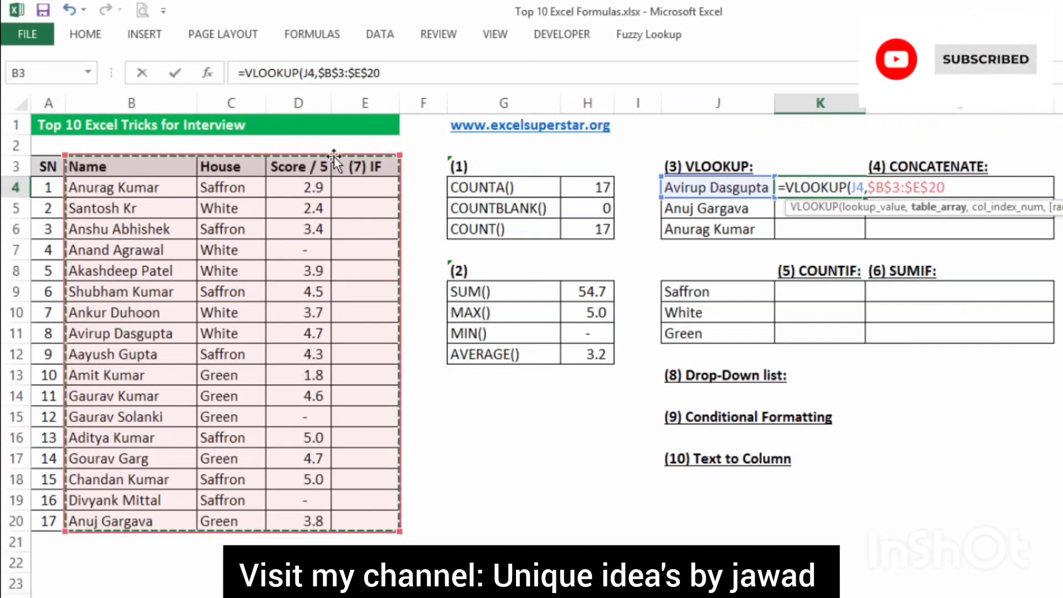
{"action": "left_click_drag", "start_coordinate": [336, 158], "coordinate": [364, 176]}
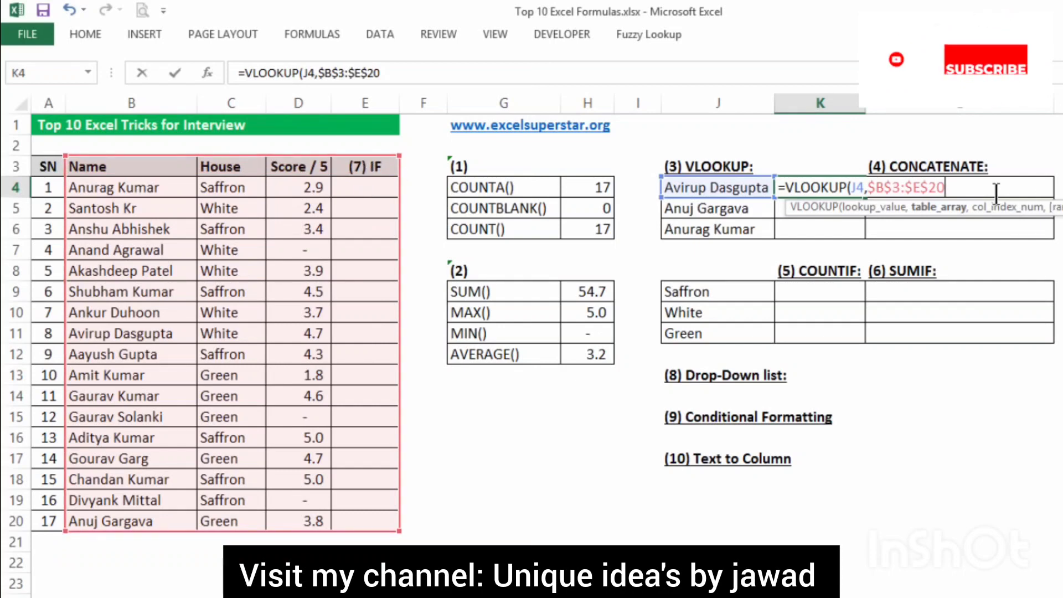
- Finish the VLOOKUP in K4 with column index 3 and 0 as the exact-match argument
{"action": "type", "text": ","}
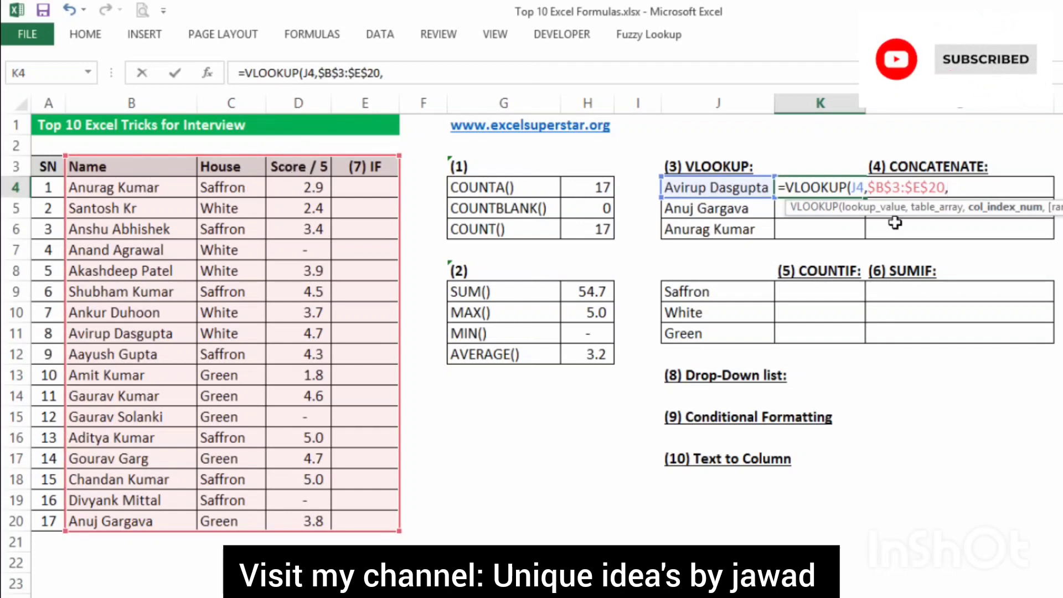
{"action": "type", "text": "3"}
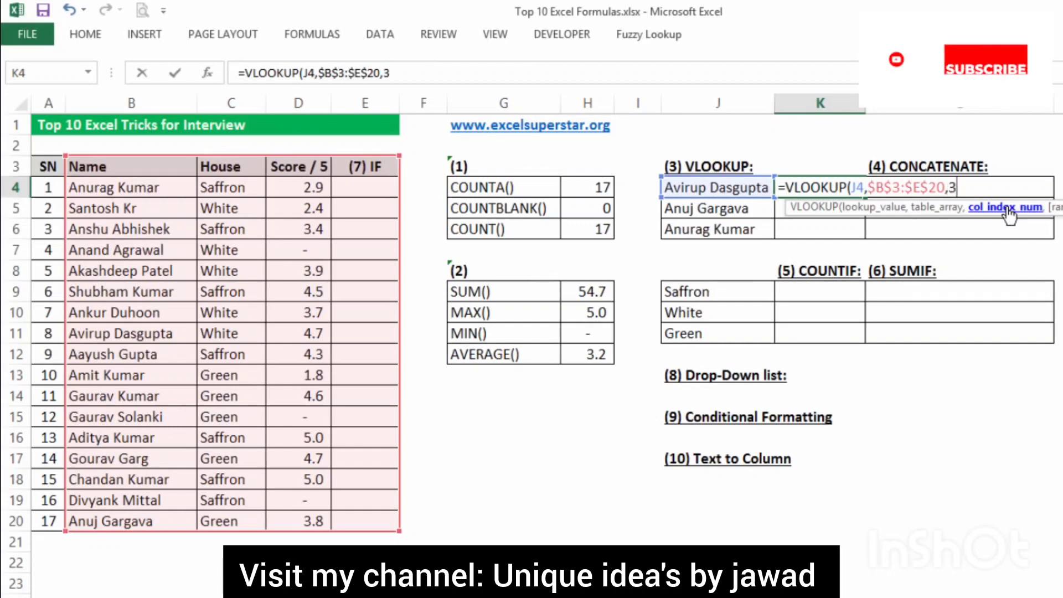
{"action": "type", "text": ","}
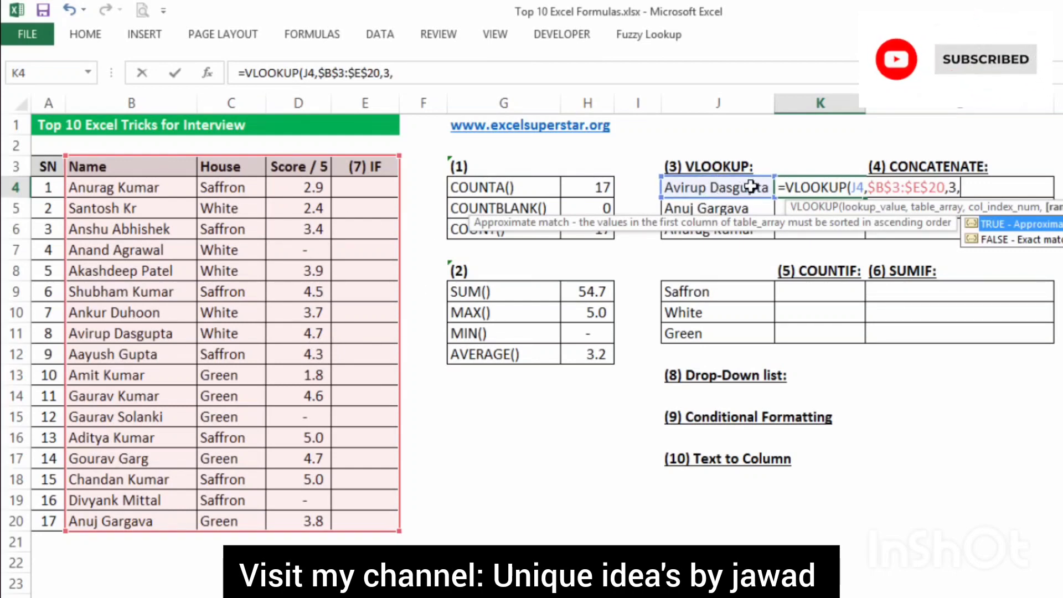
{"action": "double_click", "coordinate": [1010, 239]}
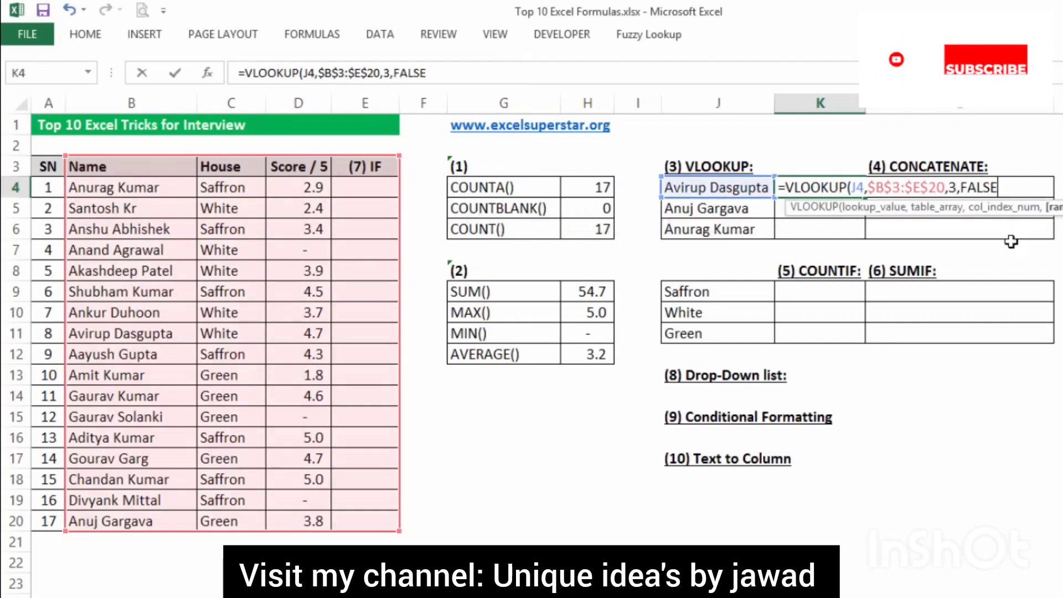
{"action": "left_click_drag", "start_coordinate": [998, 188], "coordinate": [970, 187]}
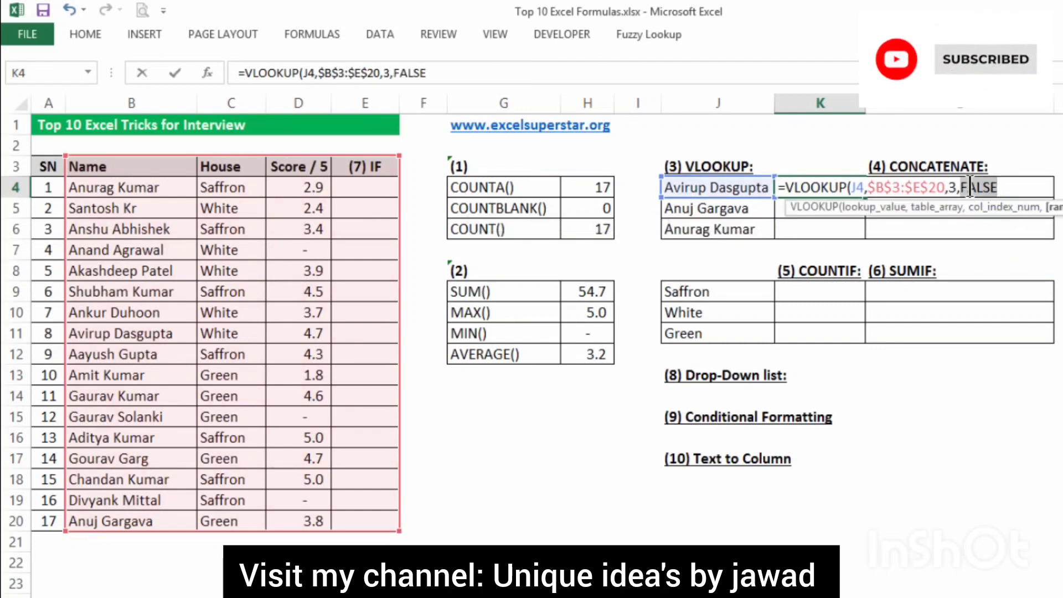
{"action": "key", "text": "BackSpace"}
{"action": "key", "text": "BackSpace"}
{"action": "type", "text": "0)"}
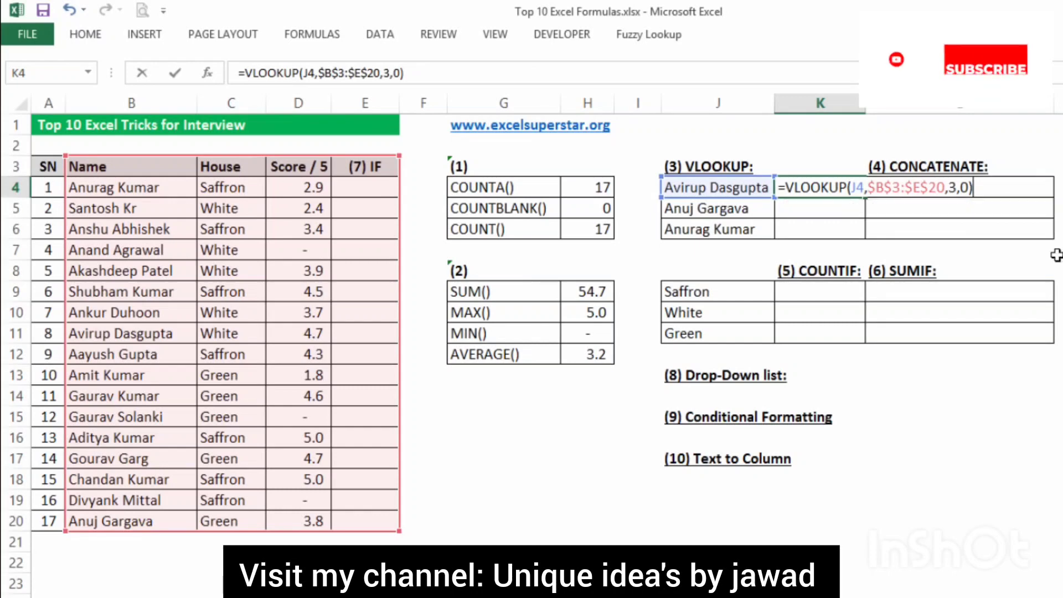
{"action": "key", "text": "Return"}
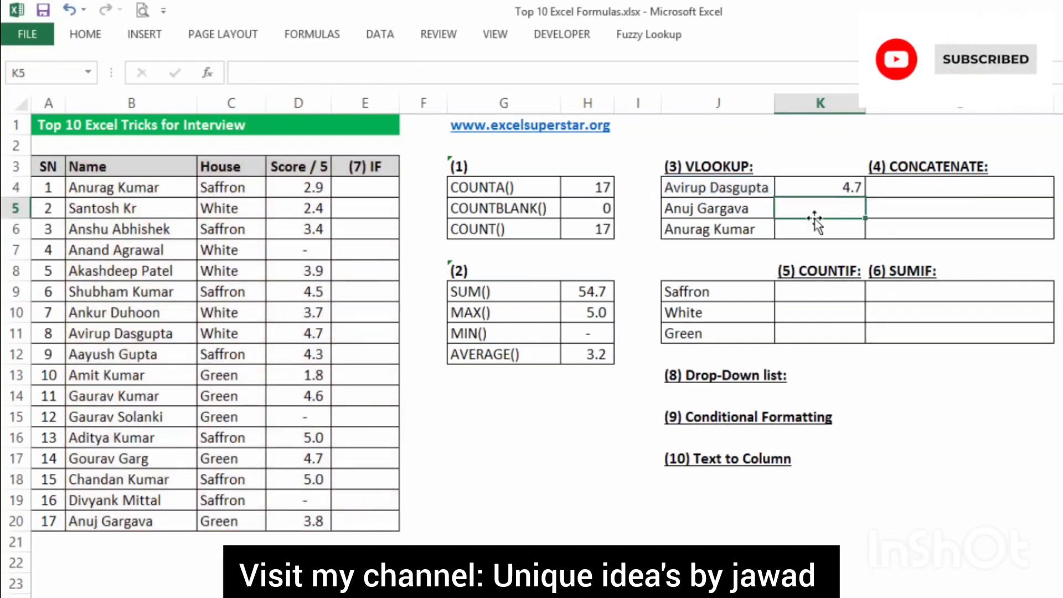
- Fill the VLOOKUP formula from K4 down to K6 and check the copied formula in K5
{"action": "left_click", "coordinate": [834, 193]}
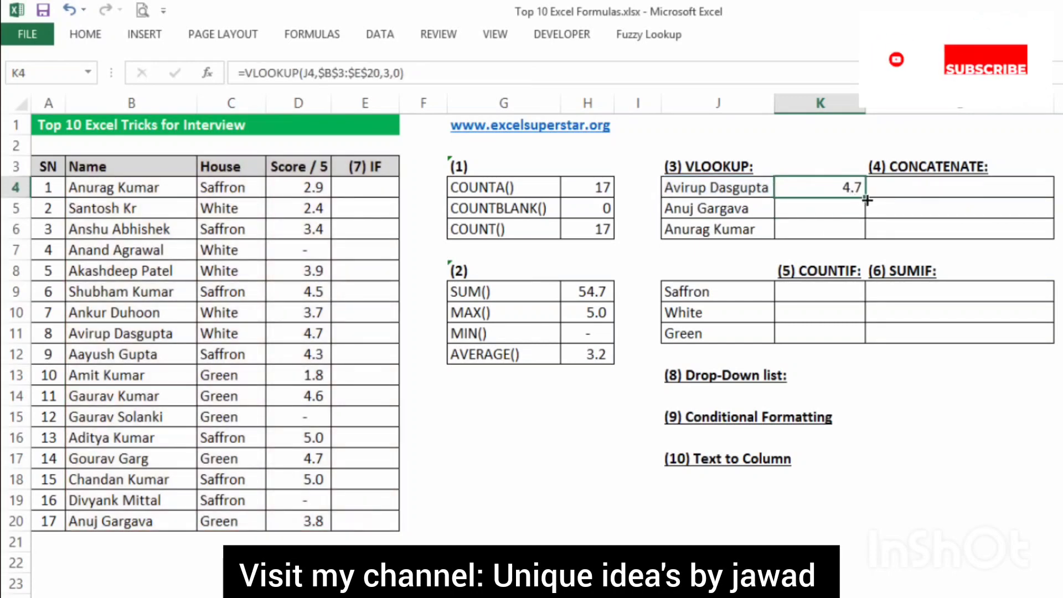
{"action": "left_click_drag", "start_coordinate": [868, 200], "coordinate": [865, 238]}
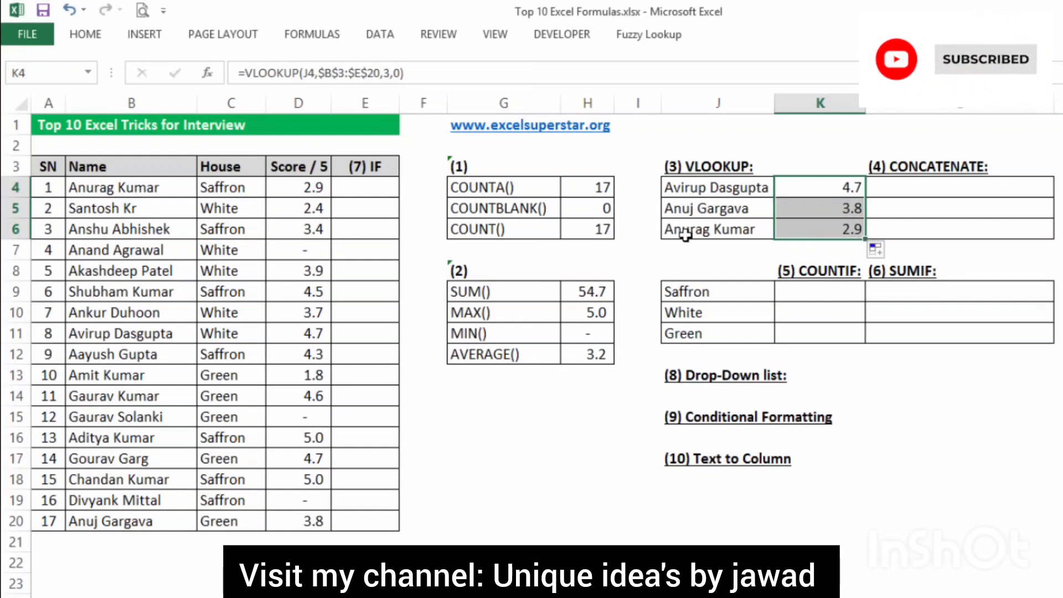
{"action": "double_click", "coordinate": [825, 209]}
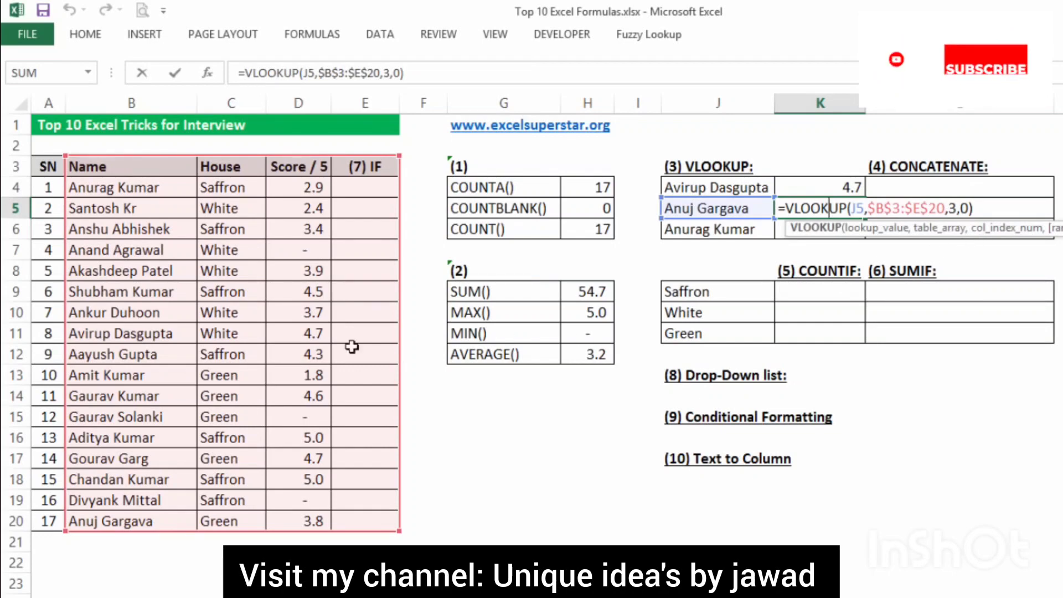
- Bold the Name, House and Score cells of the three looked-up people in rows 11, 20 and 4
{"action": "left_click_drag", "start_coordinate": [136, 334], "coordinate": [291, 333]}
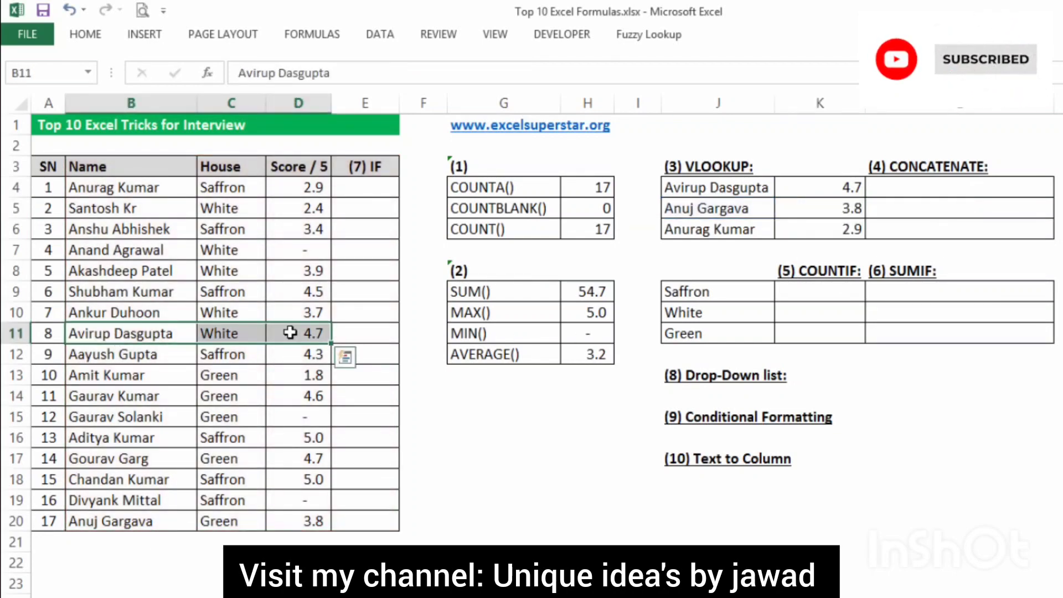
{"action": "key", "text": "ctrl+b"}
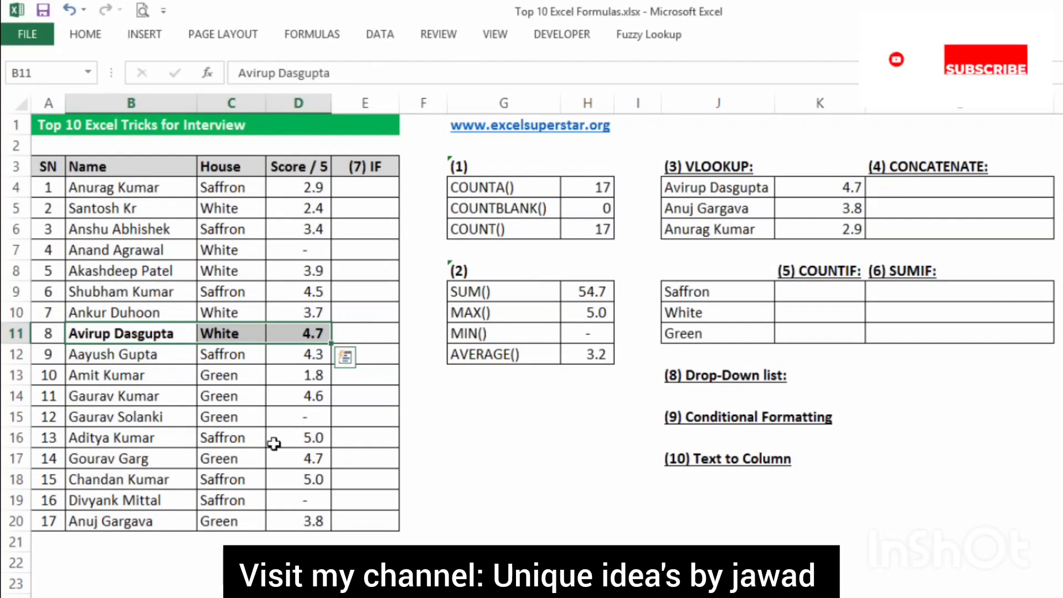
{"action": "left_click_drag", "start_coordinate": [136, 521], "coordinate": [294, 517]}
{"action": "key", "text": "ctrl+b"}
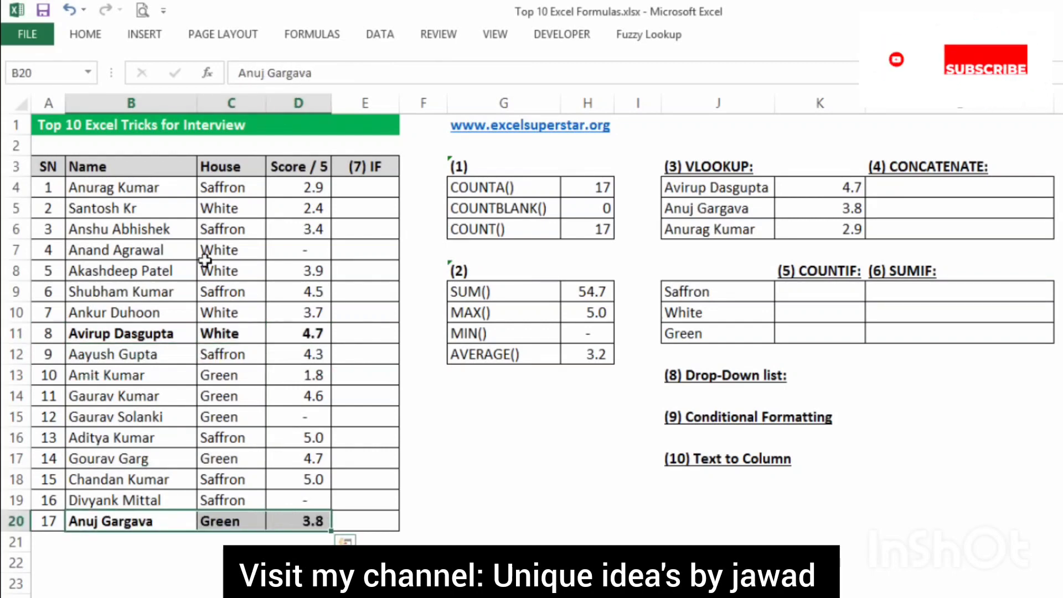
{"action": "left_click_drag", "start_coordinate": [156, 184], "coordinate": [310, 186]}
{"action": "key", "text": "ctrl+b"}
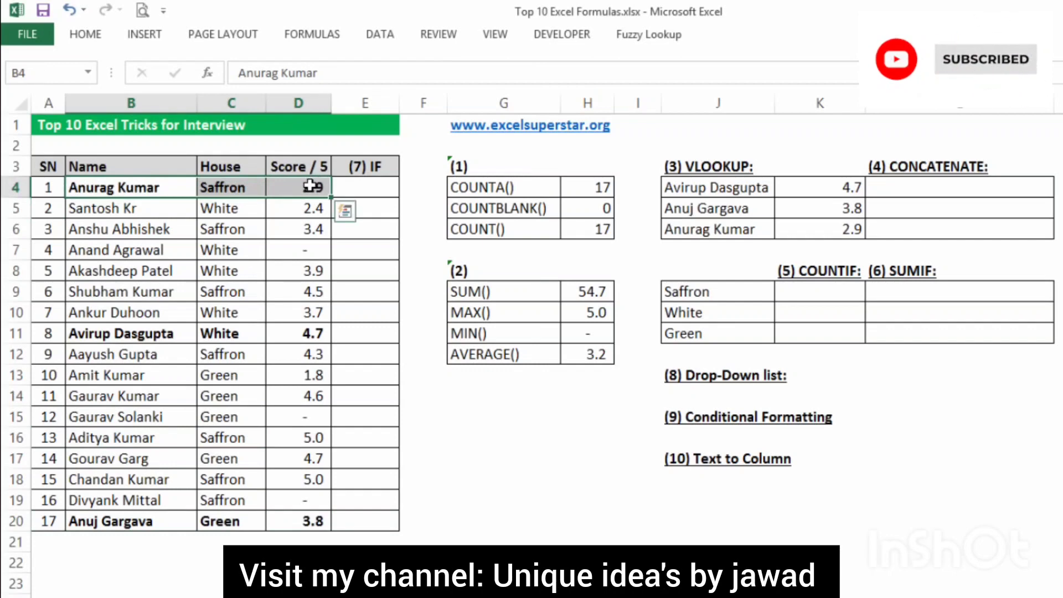
- Review the VLOOKUP formula in K4 and its arguments
{"action": "left_click", "coordinate": [819, 190]}
{"action": "double_click", "coordinate": [820, 187]}
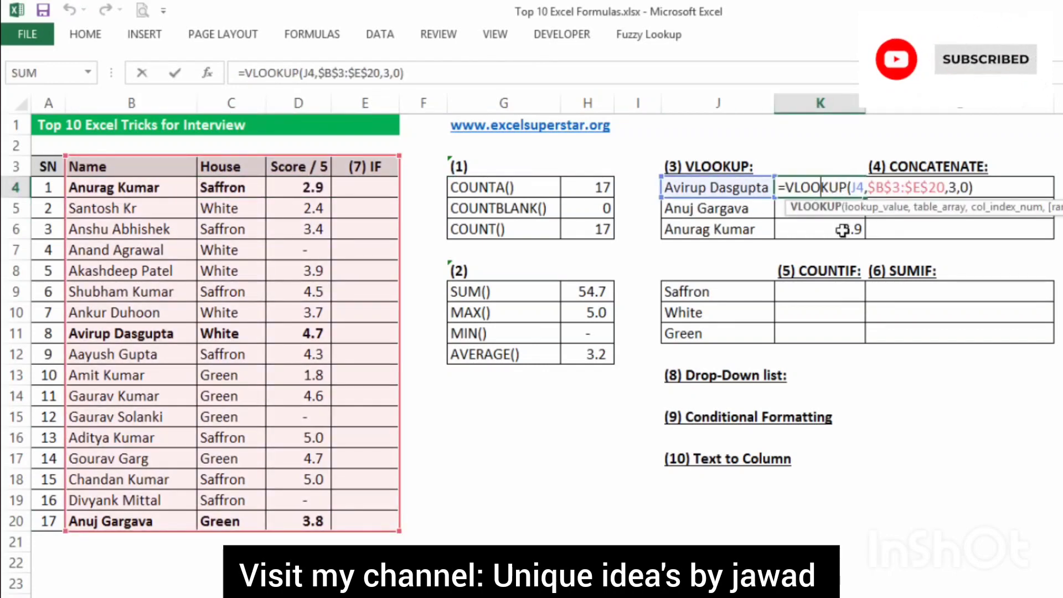
{"action": "key", "text": "ctrl+Return"}
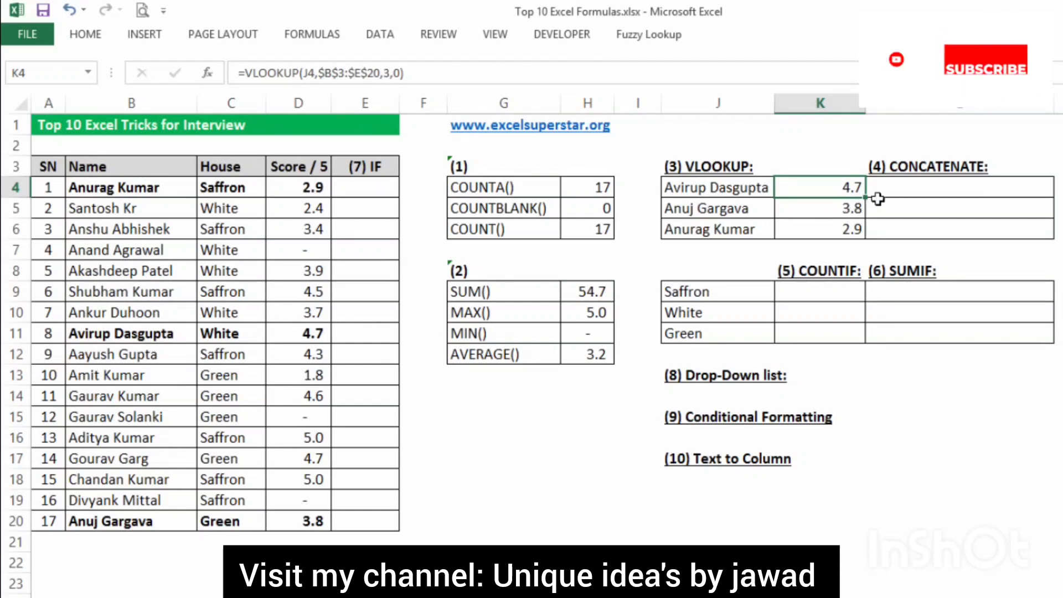
- Join the name and score in L4 without a separator using the formula =J4&K4
{"action": "left_click", "coordinate": [940, 187]}
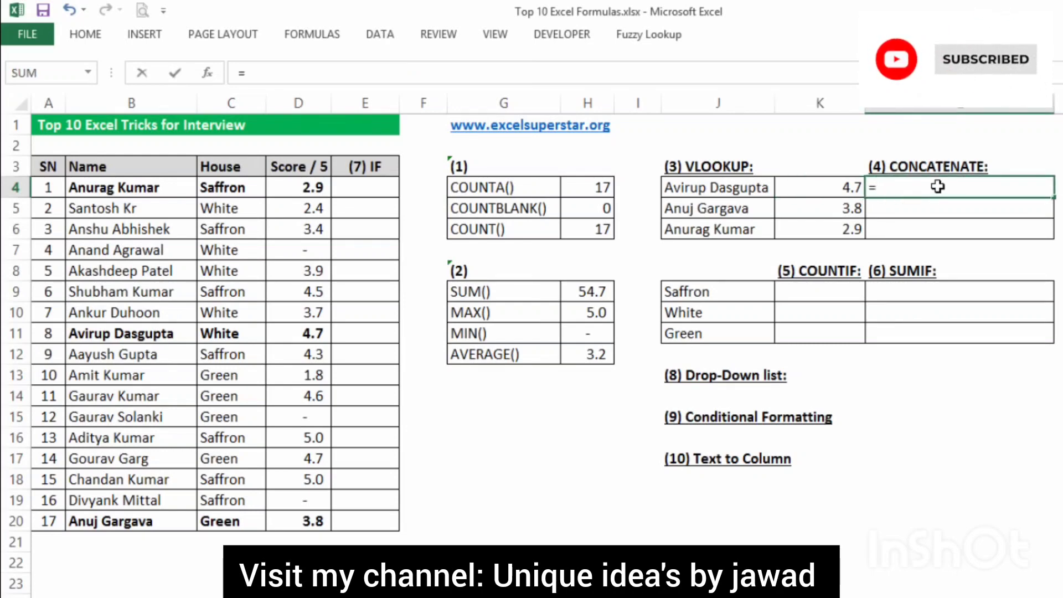
{"action": "key", "text": "Left"}
{"action": "key", "text": "Left"}
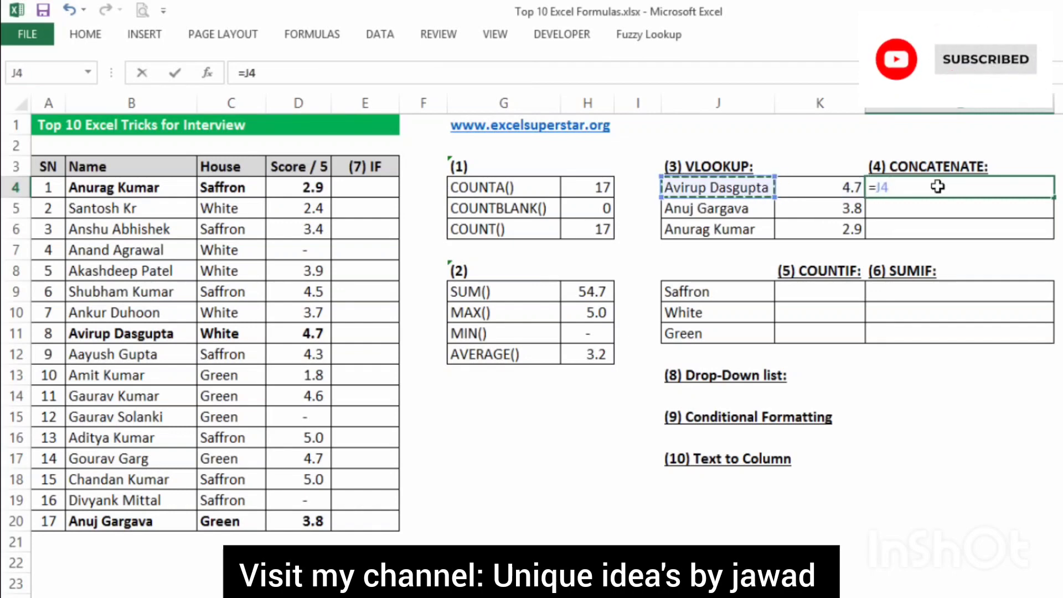
{"action": "type", "text": "&"}
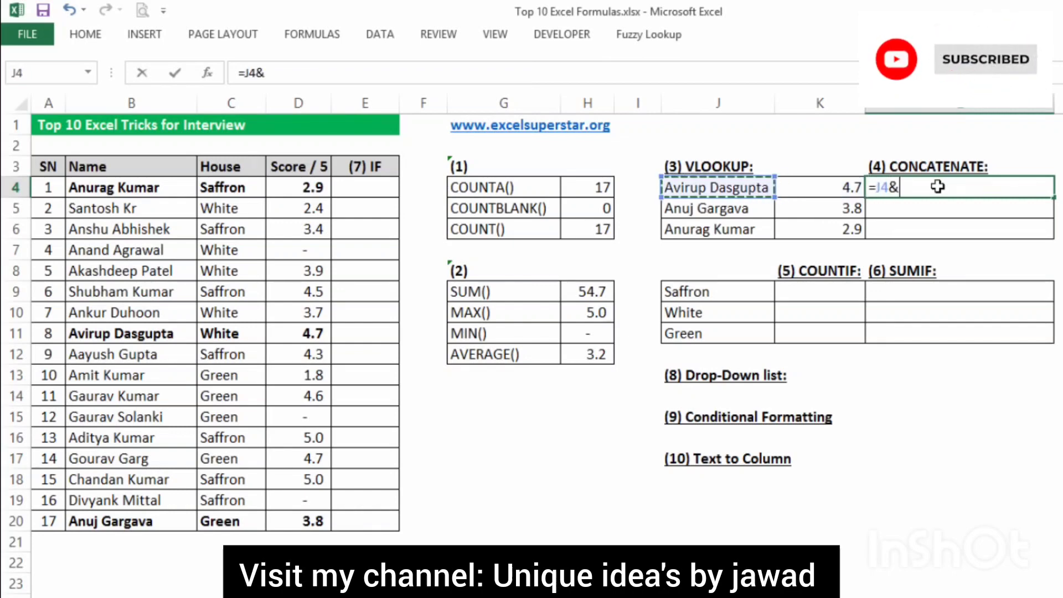
{"action": "left_click", "coordinate": [816, 190]}
{"action": "key", "text": "Return"}
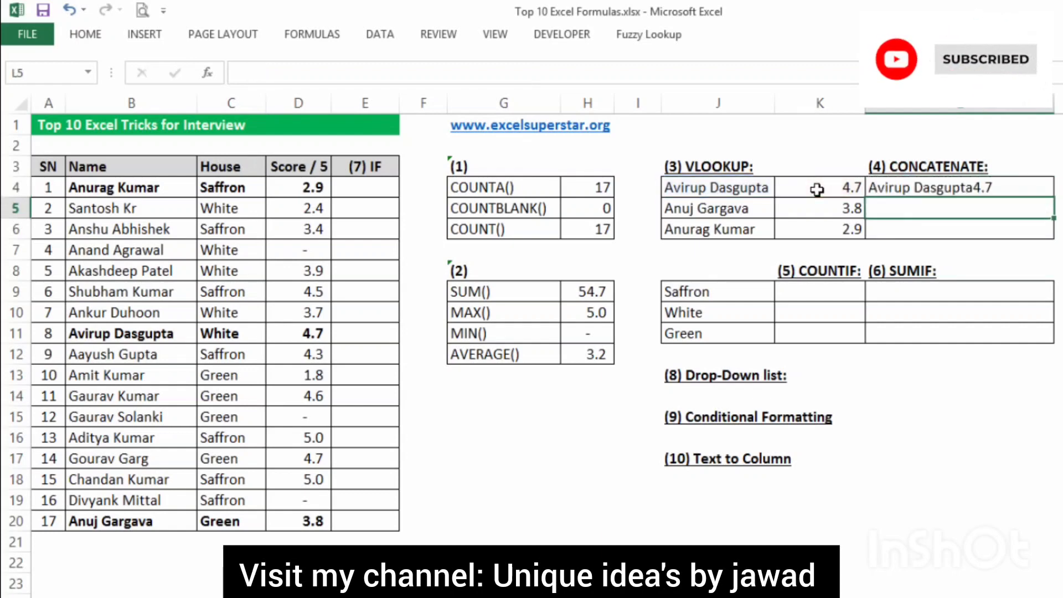
- Rewrite the L4 formula as =J4&" "&K4 to put a space between name and score, and fill it down to L6
{"action": "left_click", "coordinate": [982, 187]}
{"action": "double_click", "coordinate": [929, 186]}
{"action": "left_click_drag", "start_coordinate": [894, 188], "coordinate": [977, 187]}
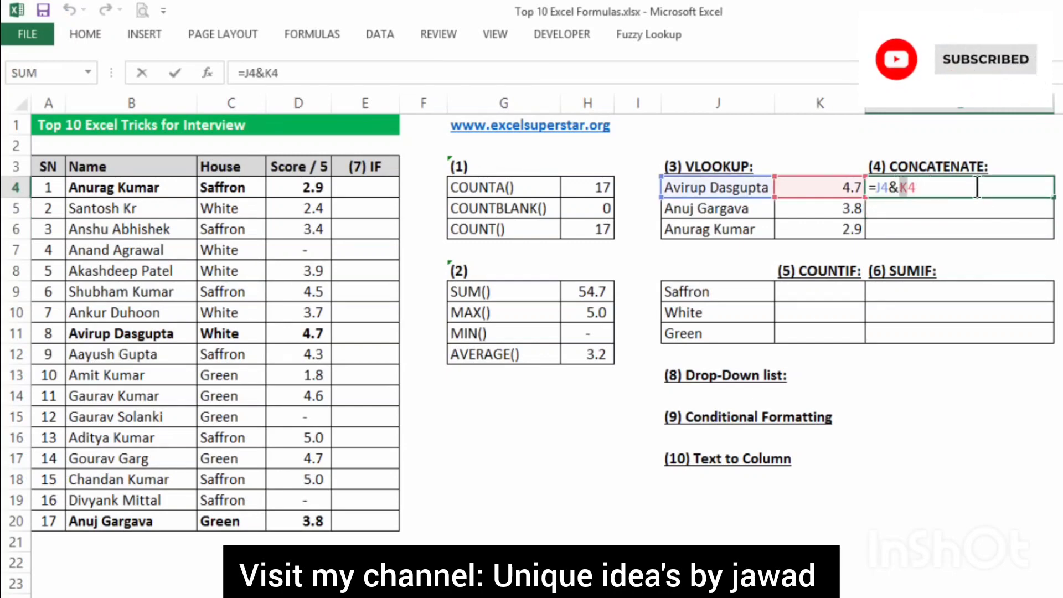
{"action": "key", "text": "BackSpace"}
{"action": "key", "text": "BackSpace"}
{"action": "key", "text": "BackSpace"}
{"action": "key", "text": "BackSpace"}
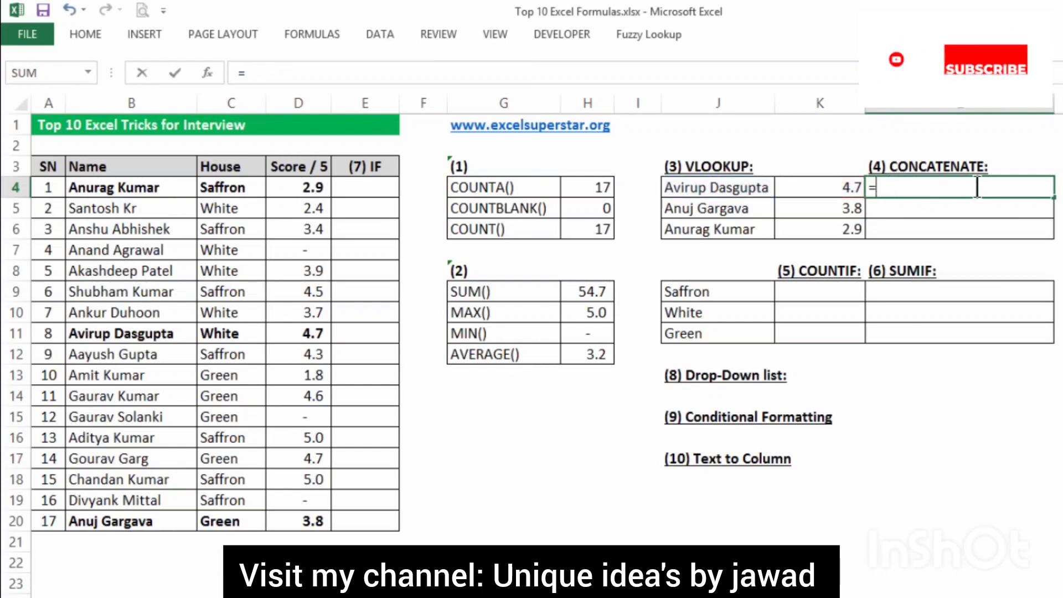
{"action": "left_click", "coordinate": [713, 189]}
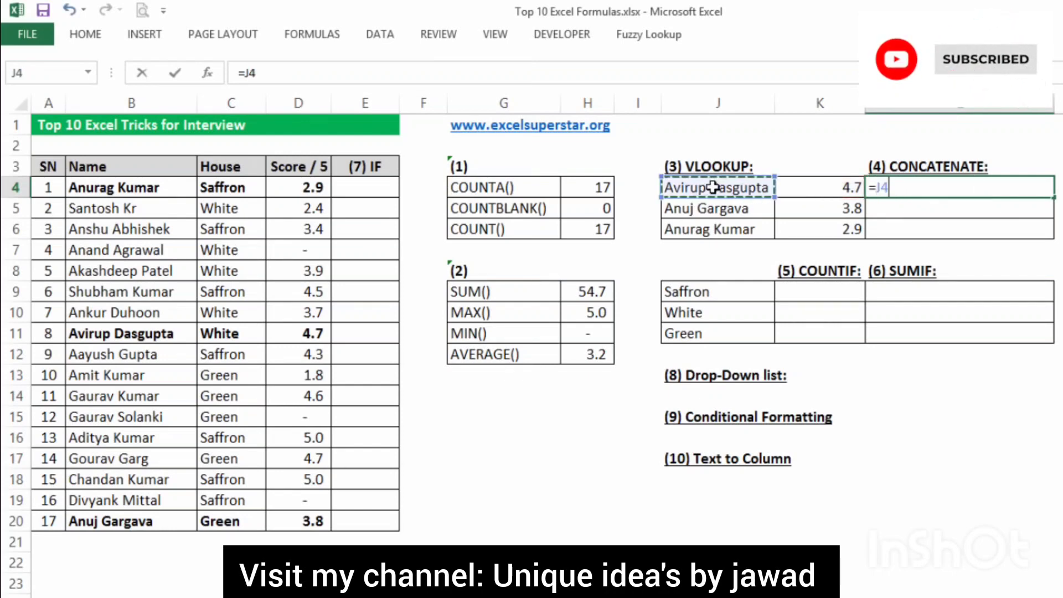
{"action": "type", "text": "&\" \"&"}
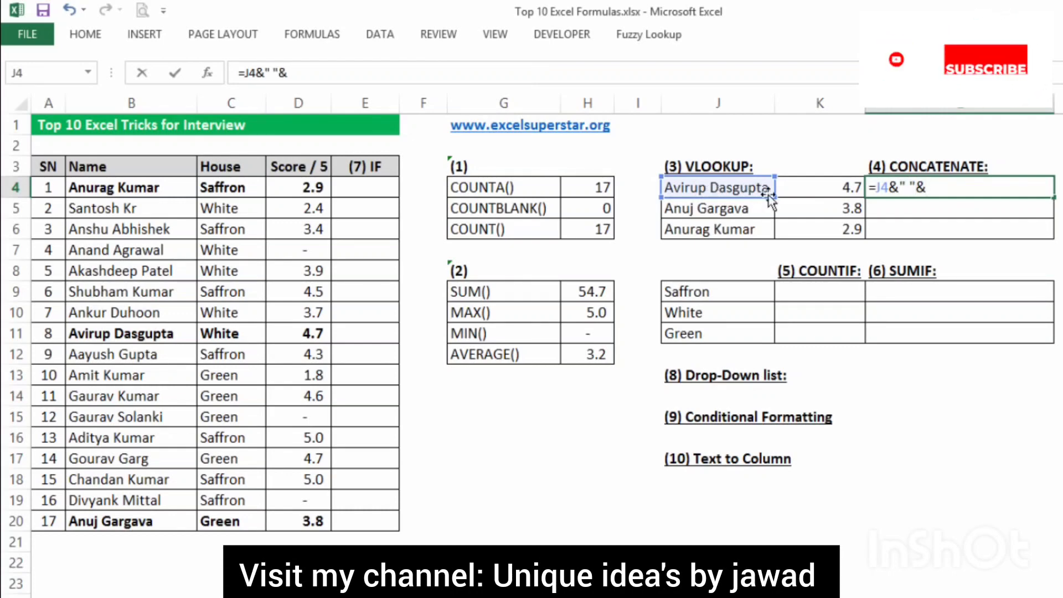
{"action": "left_click", "coordinate": [826, 186]}
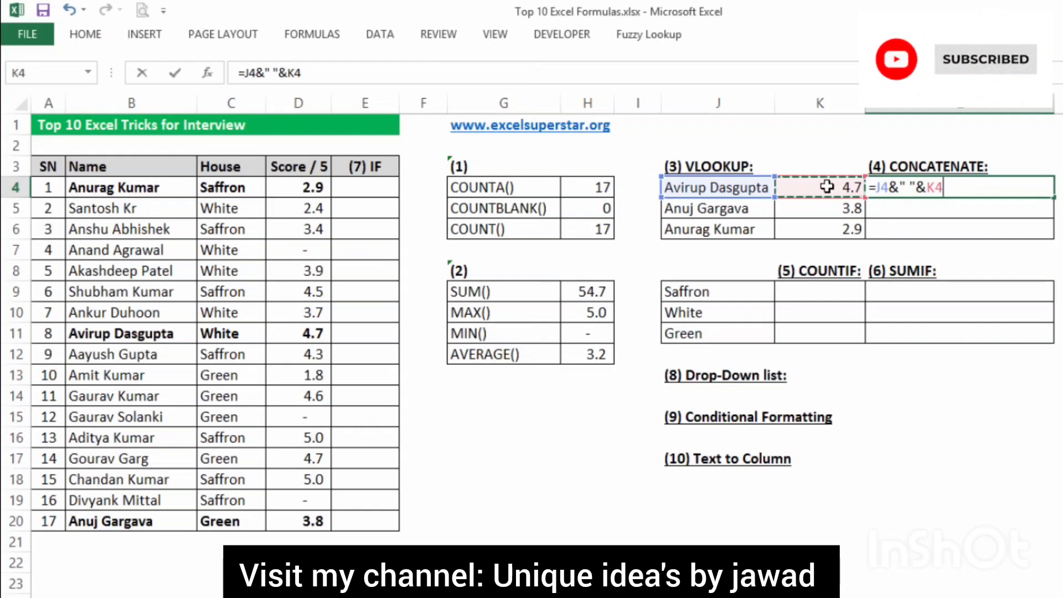
{"action": "key", "text": "Return"}
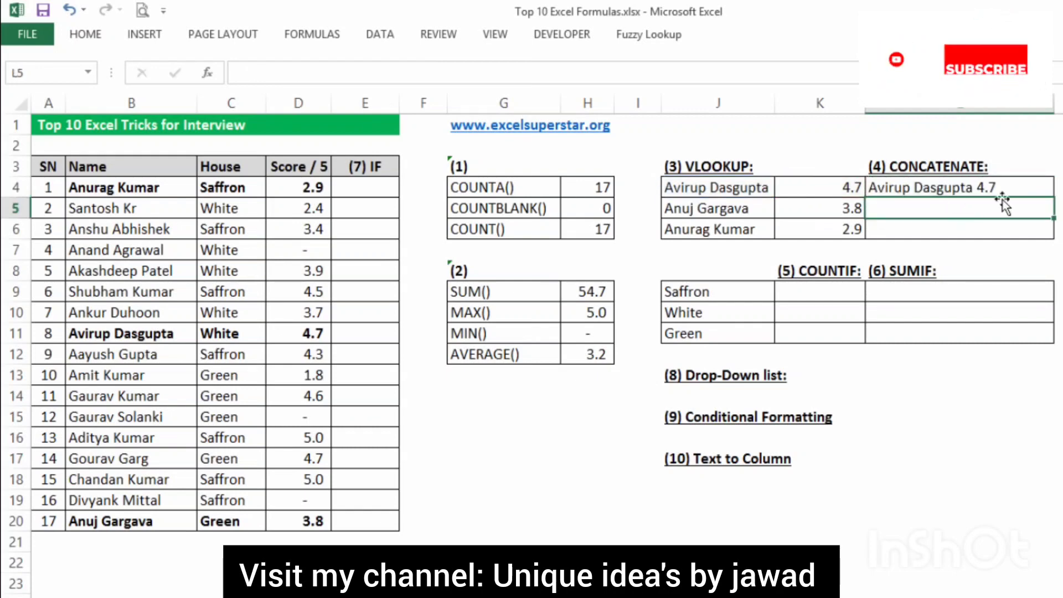
{"action": "left_click", "coordinate": [942, 186]}
{"action": "left_click_drag", "start_coordinate": [1053, 224], "coordinate": [1053, 239]}
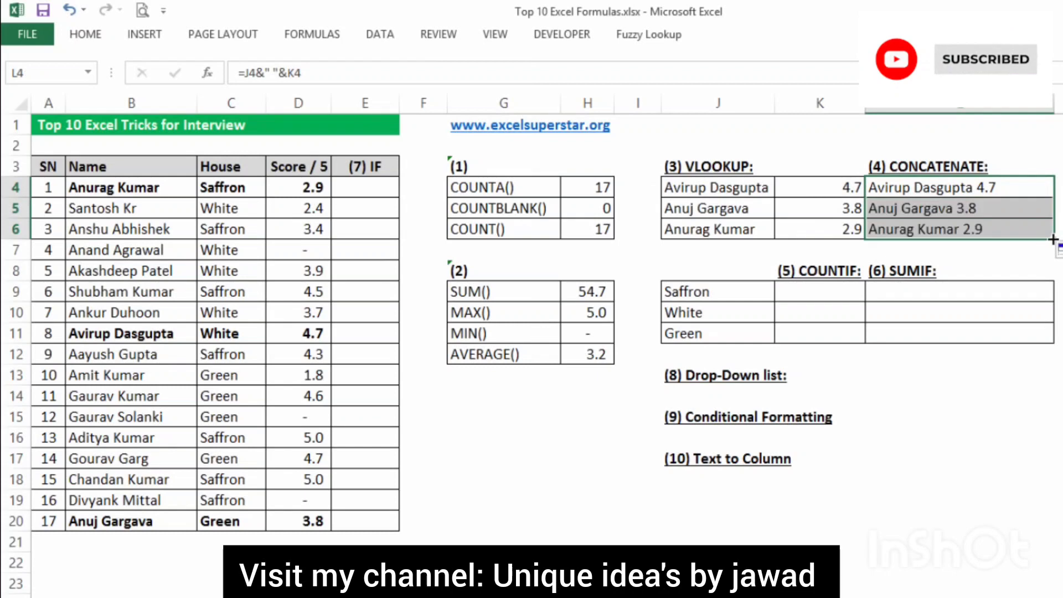
- Replace the formula in L5 with =CONCATENATE(J5," ",K5)
{"action": "left_click", "coordinate": [920, 210]}
{"action": "type", "text": "=con"}
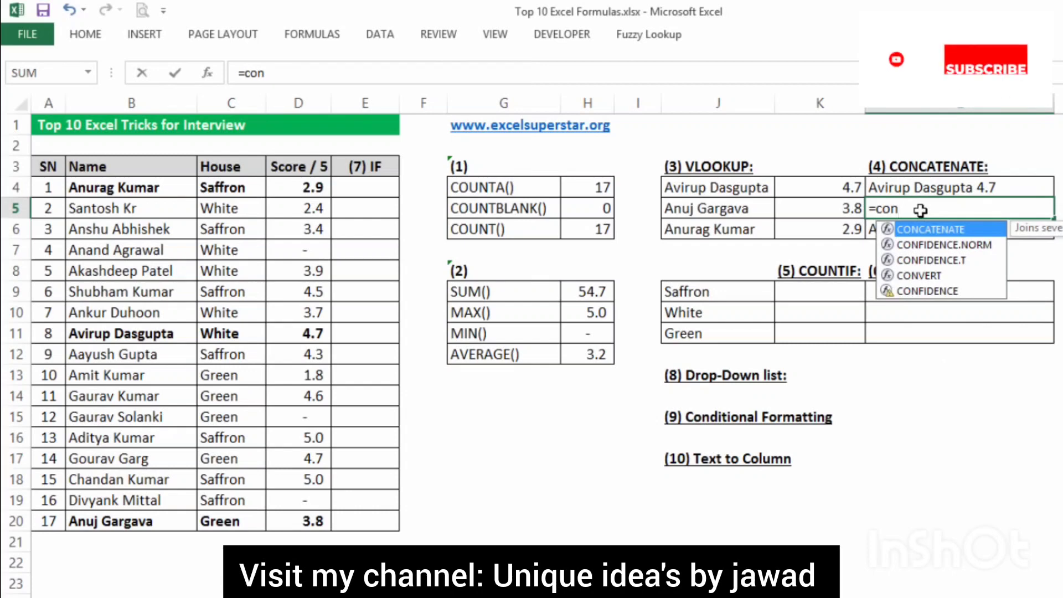
{"action": "key", "text": "Tab"}
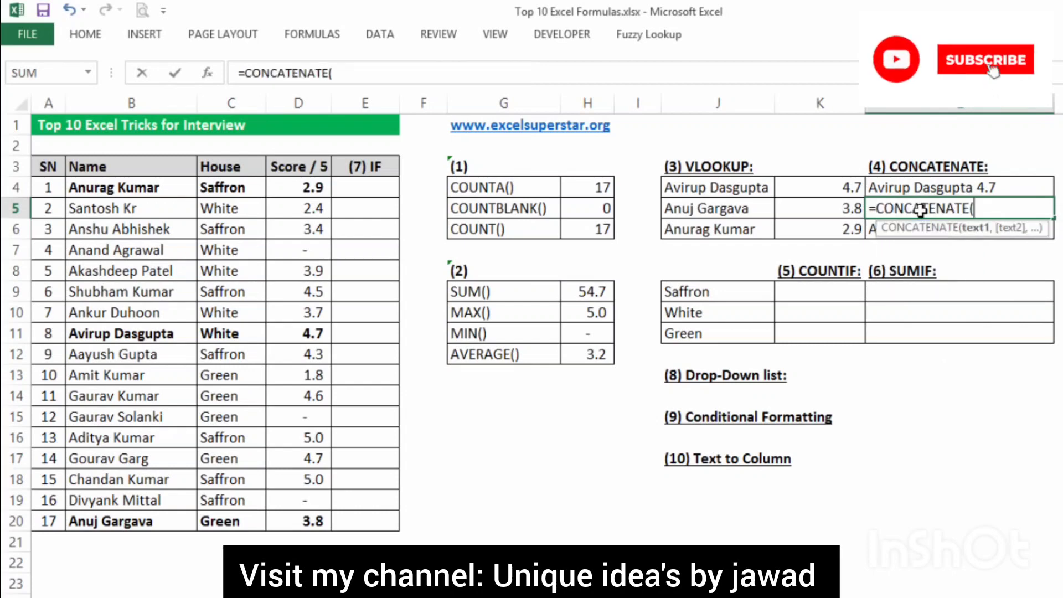
{"action": "left_click", "coordinate": [731, 208]}
{"action": "type", "text": ","}
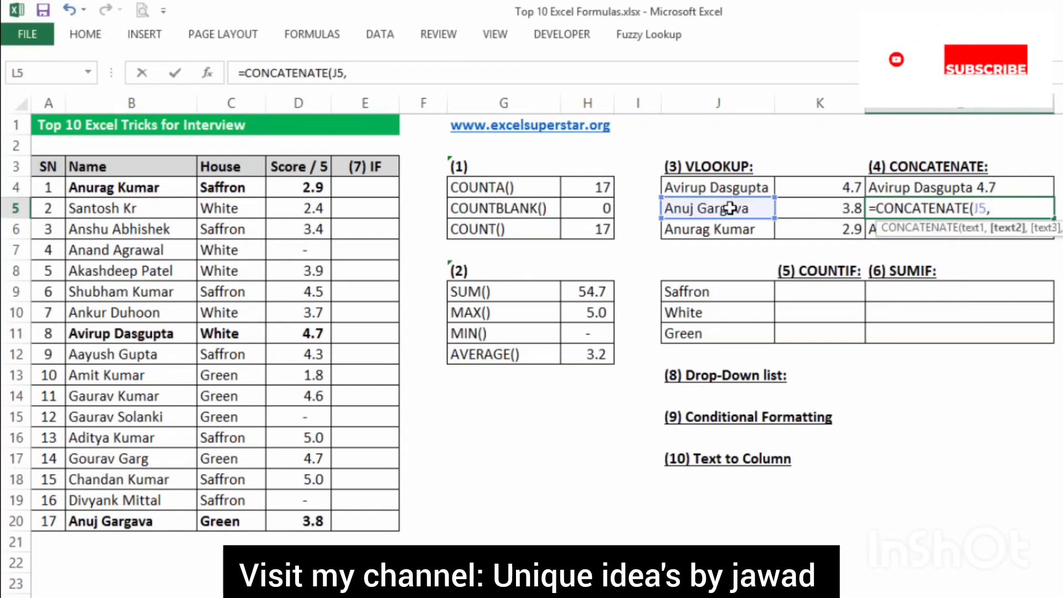
{"action": "type", "text": "\" \""}
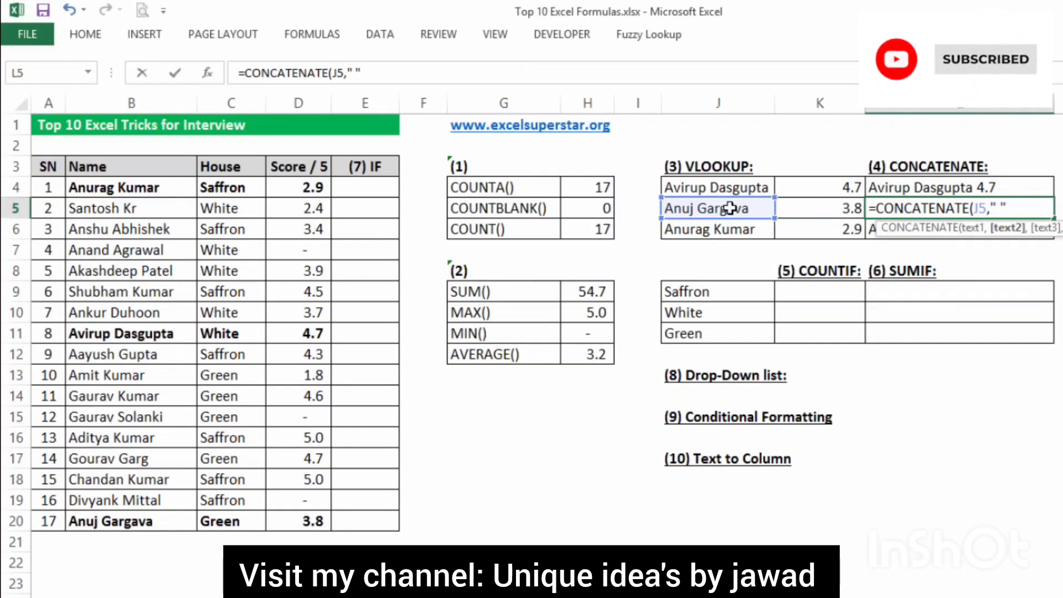
{"action": "type", "text": ","}
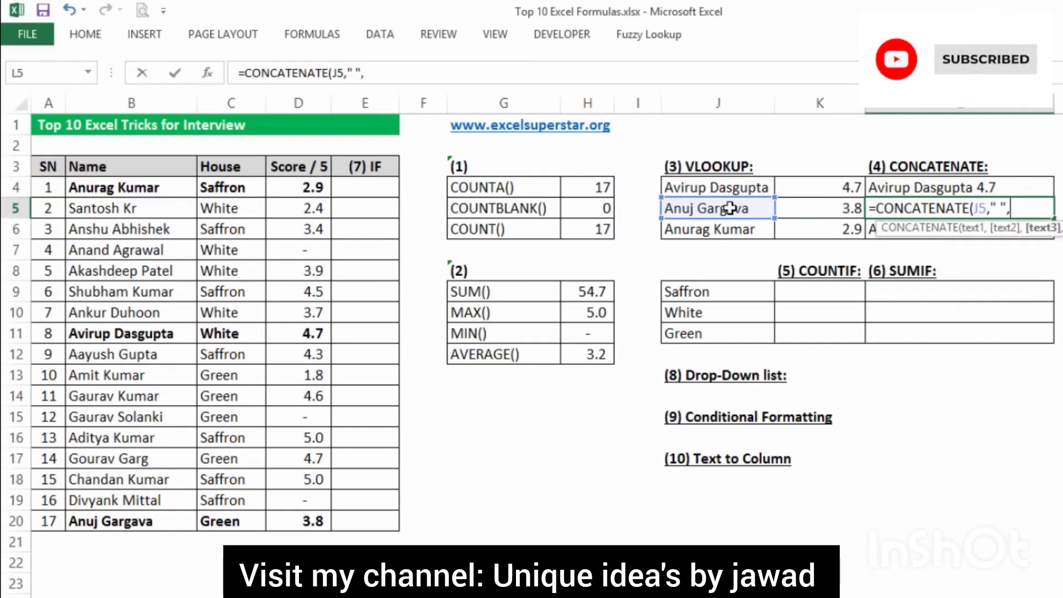
{"action": "left_click", "coordinate": [836, 209]}
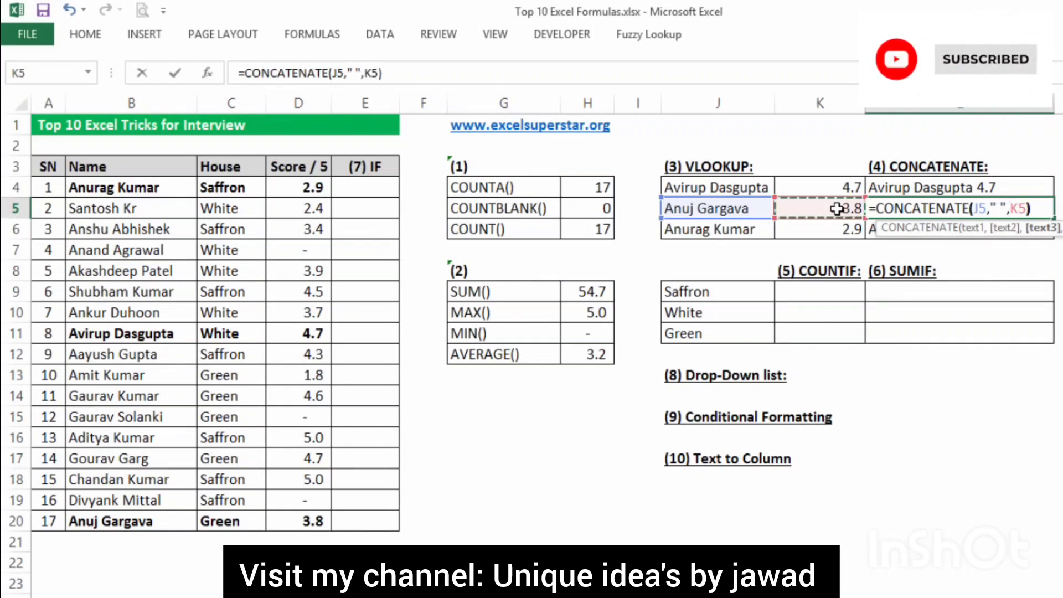
{"action": "key", "text": "Return"}
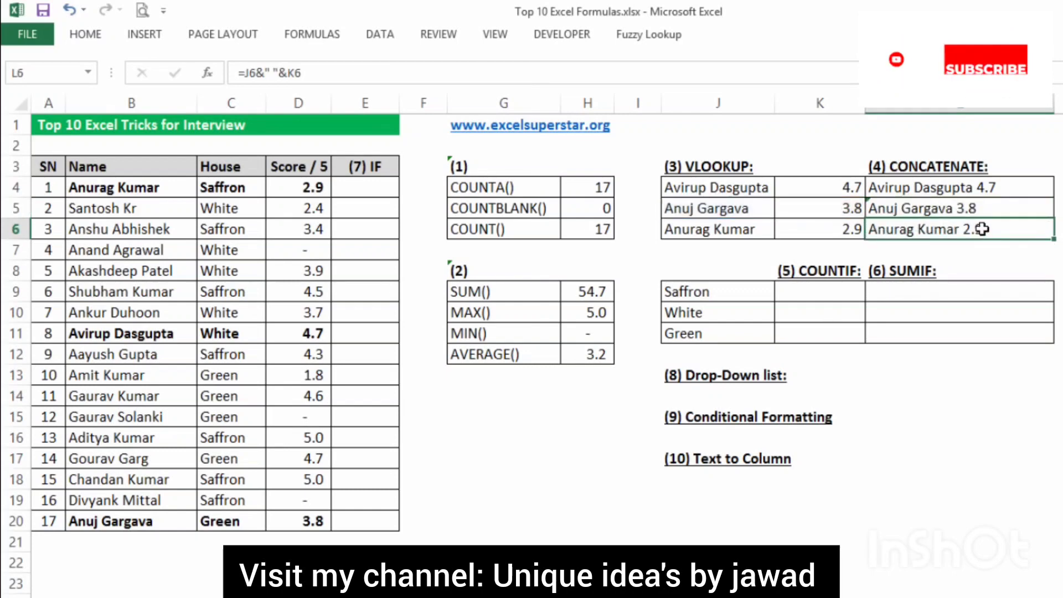
- Compare the ampersand formula in L4 with the CONCATENATE formula in L5
{"action": "double_click", "coordinate": [897, 188]}
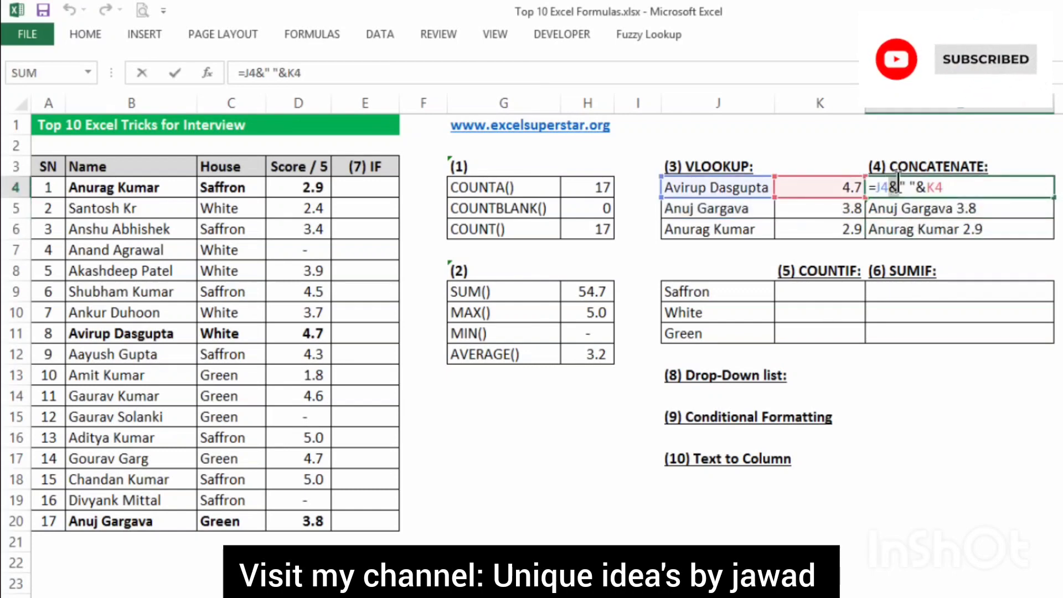
{"action": "key", "text": "Return"}
{"action": "double_click", "coordinate": [876, 208]}
{"action": "left_click_drag", "start_coordinate": [876, 208], "coordinate": [987, 213]}
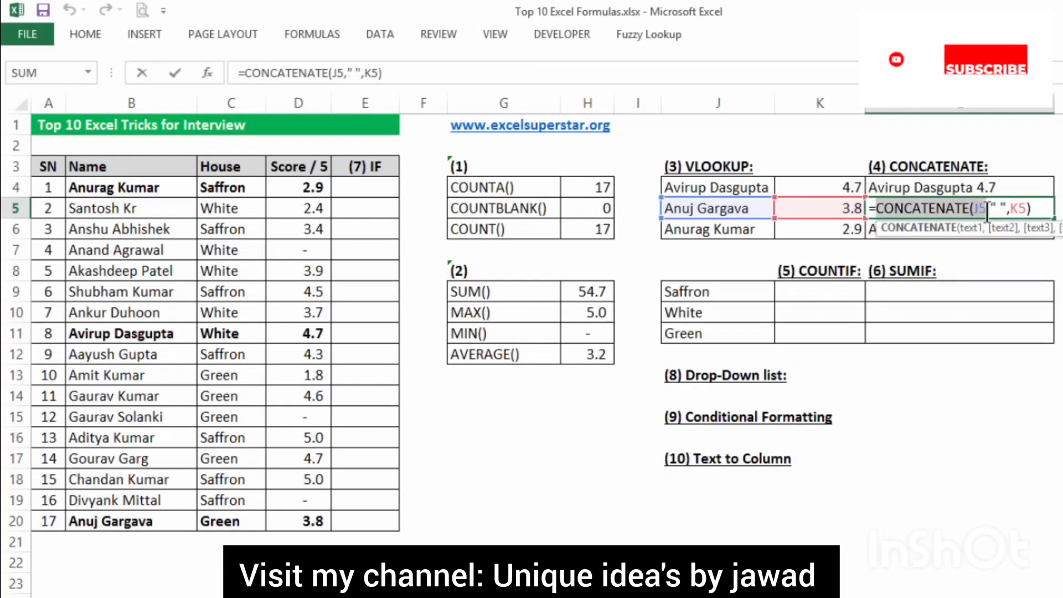
{"action": "key", "text": "ctrl+Return"}
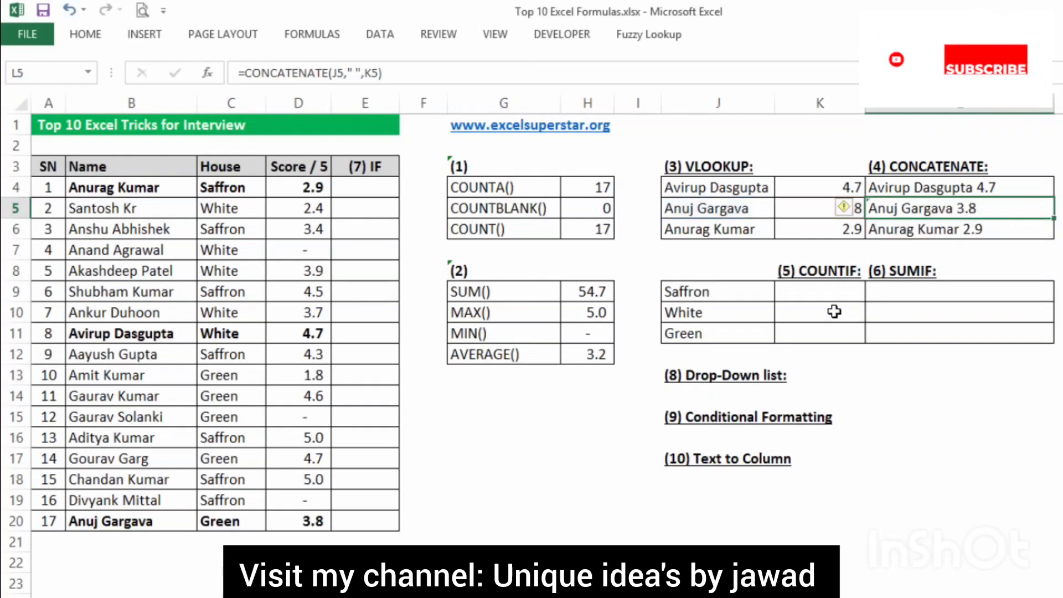
- Review the House entries in C4:C20 and the house names listed beside the COUNTIF cells
{"action": "left_click", "coordinate": [811, 293]}
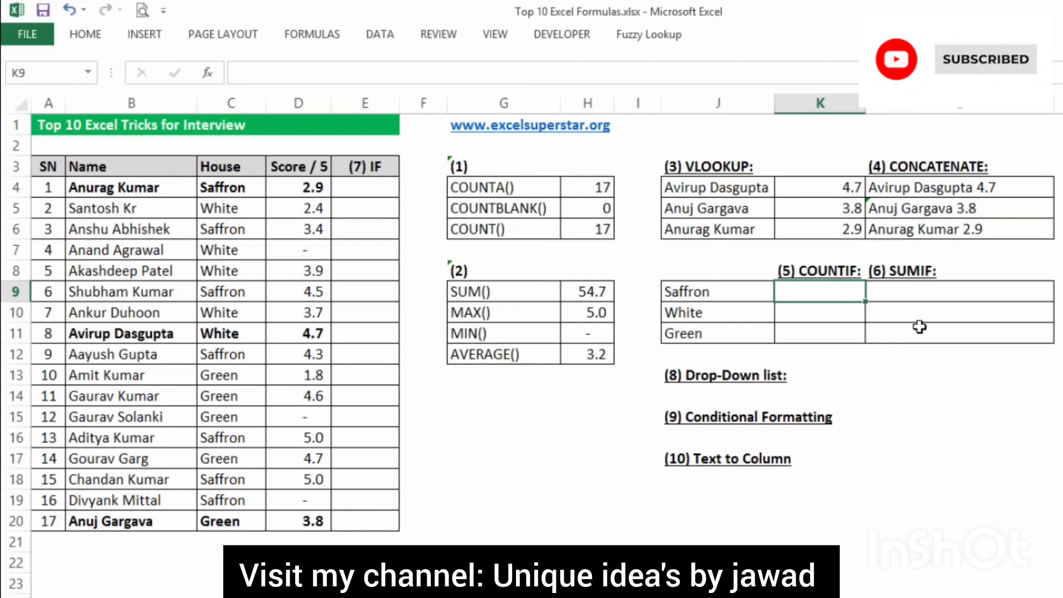
{"action": "left_click_drag", "start_coordinate": [225, 189], "coordinate": [227, 520]}
{"action": "left_click", "coordinate": [699, 317]}
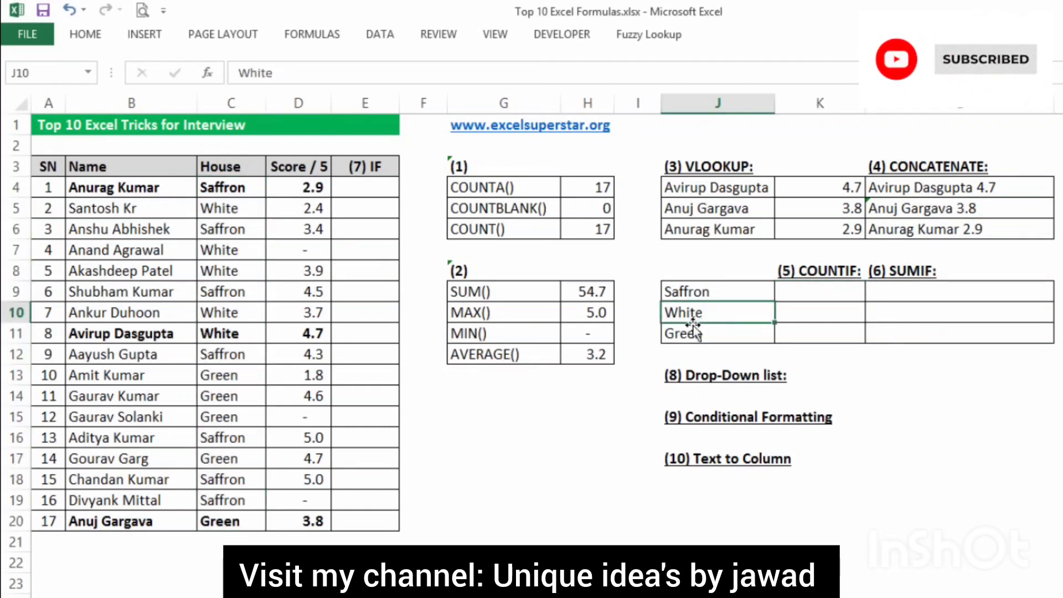
{"action": "left_click", "coordinate": [692, 333]}
- Count the Saffron entries in K9 with =COUNTIF($C$4:$C$20,J9) and fill the formula down to K11
{"action": "left_click", "coordinate": [796, 288]}
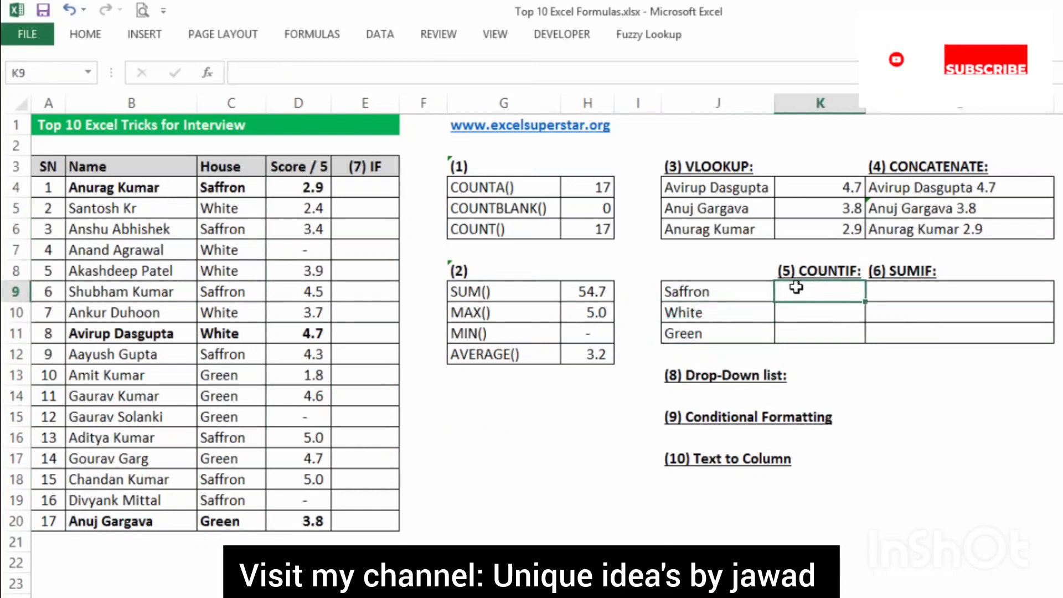
{"action": "type", "text": "=countif"}
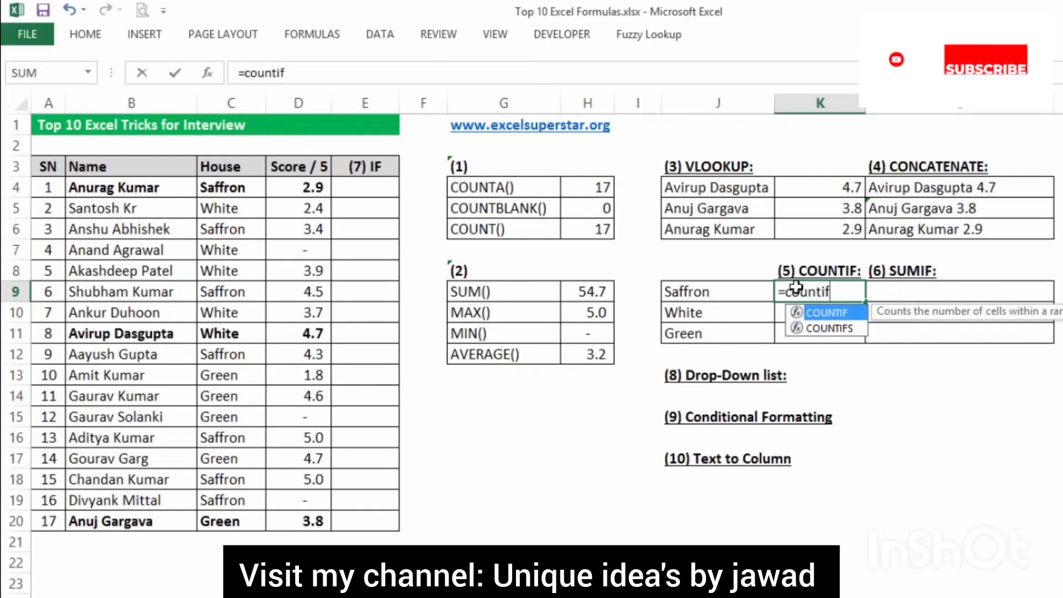
{"action": "key", "text": "Tab"}
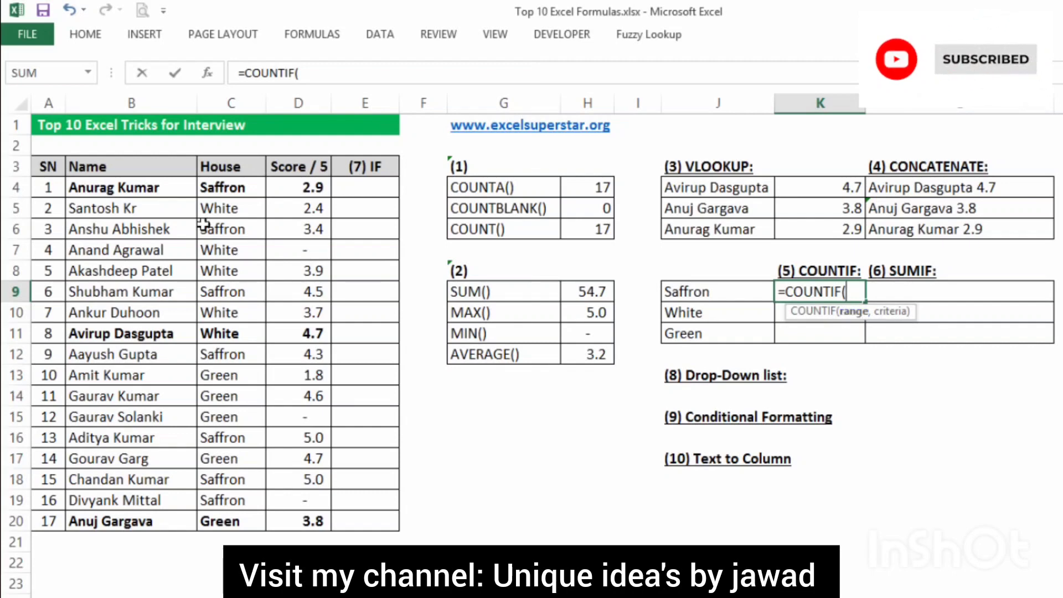
{"action": "left_click_drag", "start_coordinate": [227, 178], "coordinate": [219, 519]}
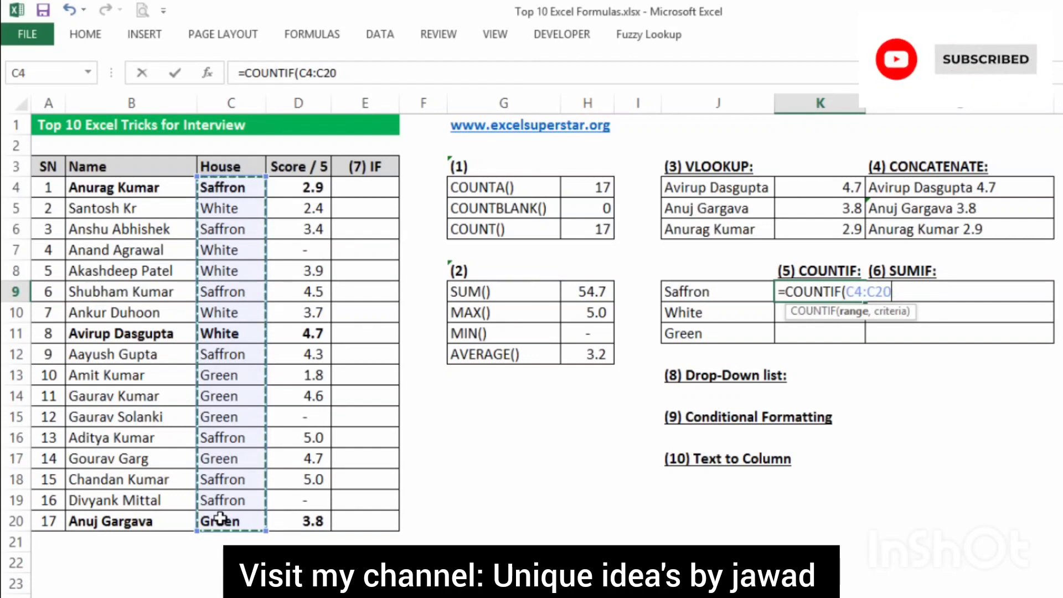
{"action": "key", "text": "F4"}
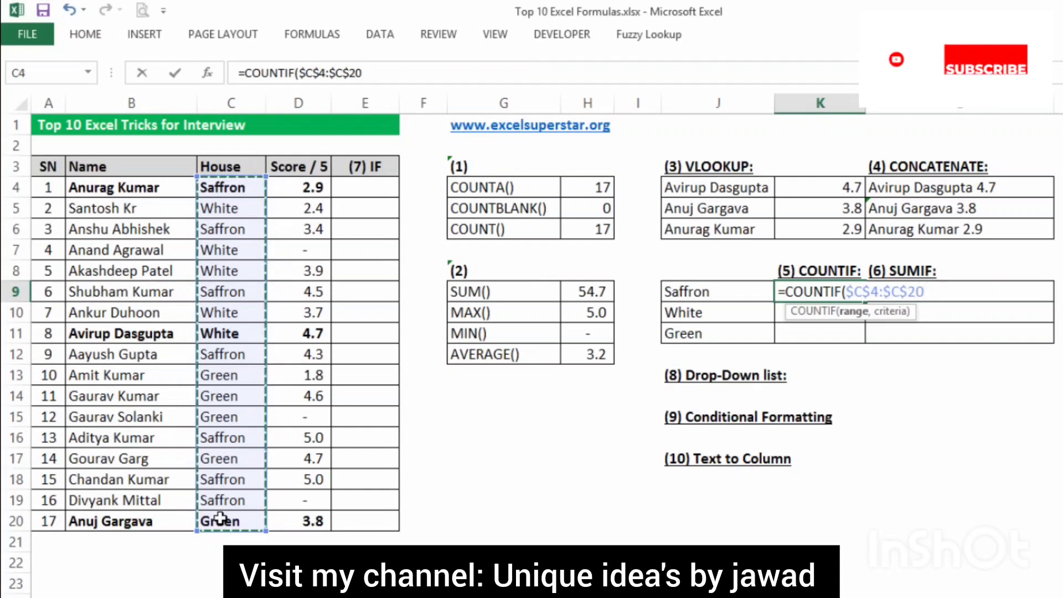
{"action": "type", "text": ","}
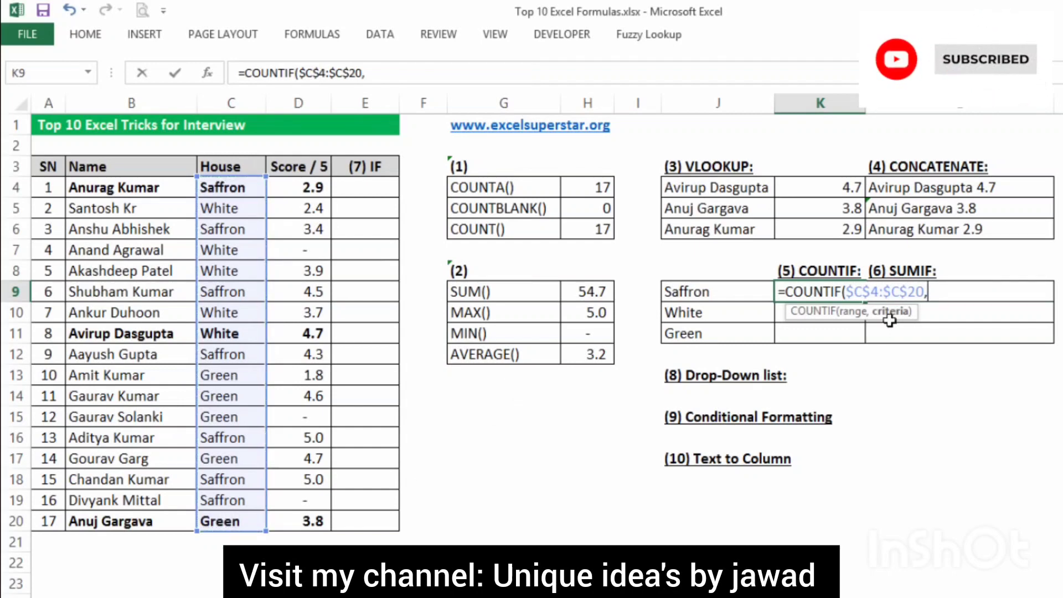
{"action": "left_click", "coordinate": [704, 292]}
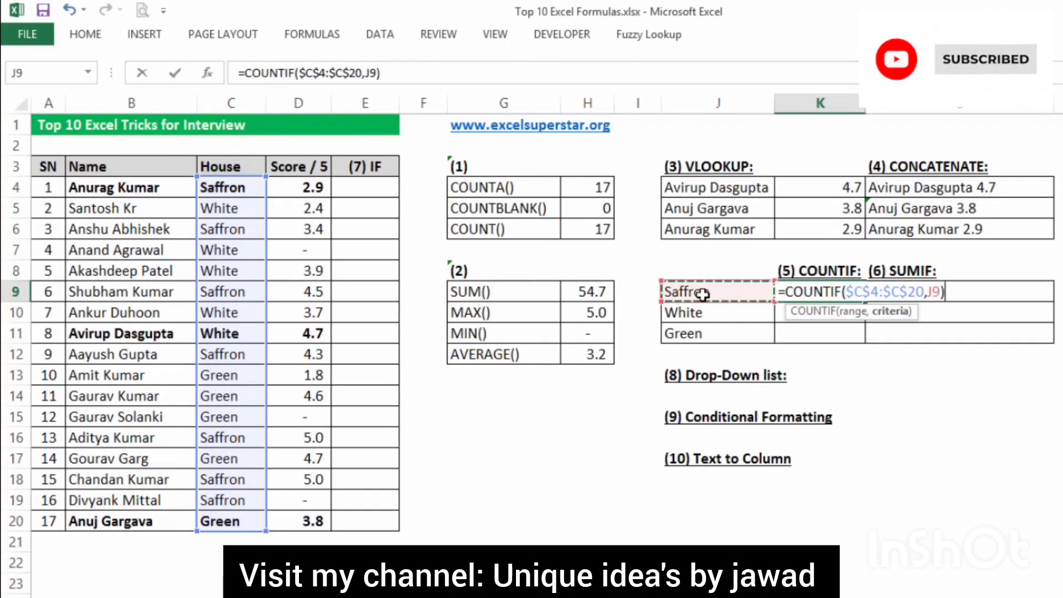
{"action": "type", "text": ")"}
{"action": "key", "text": "Return"}
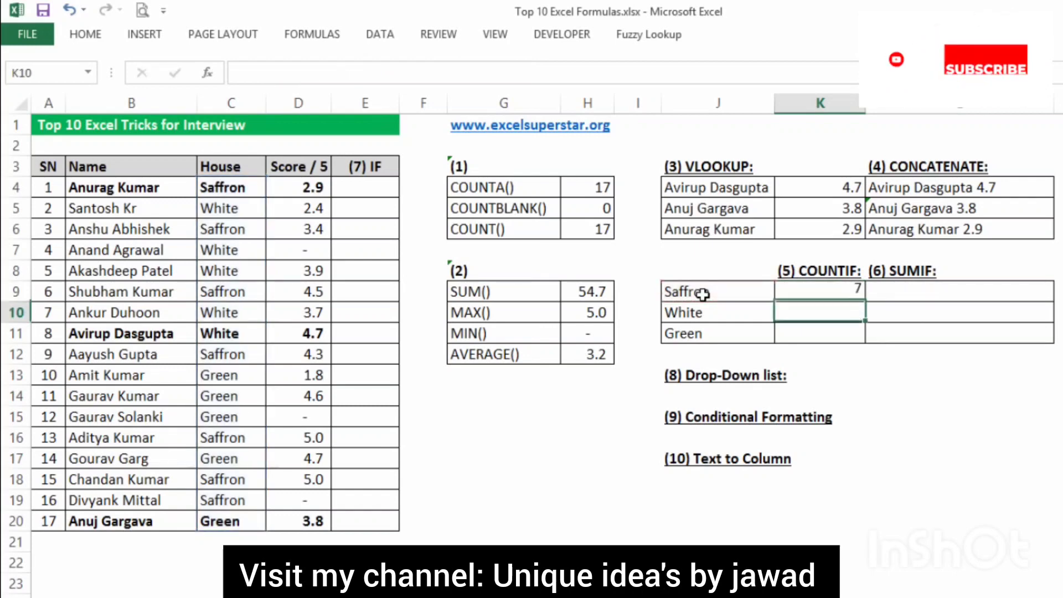
{"action": "left_click", "coordinate": [847, 290]}
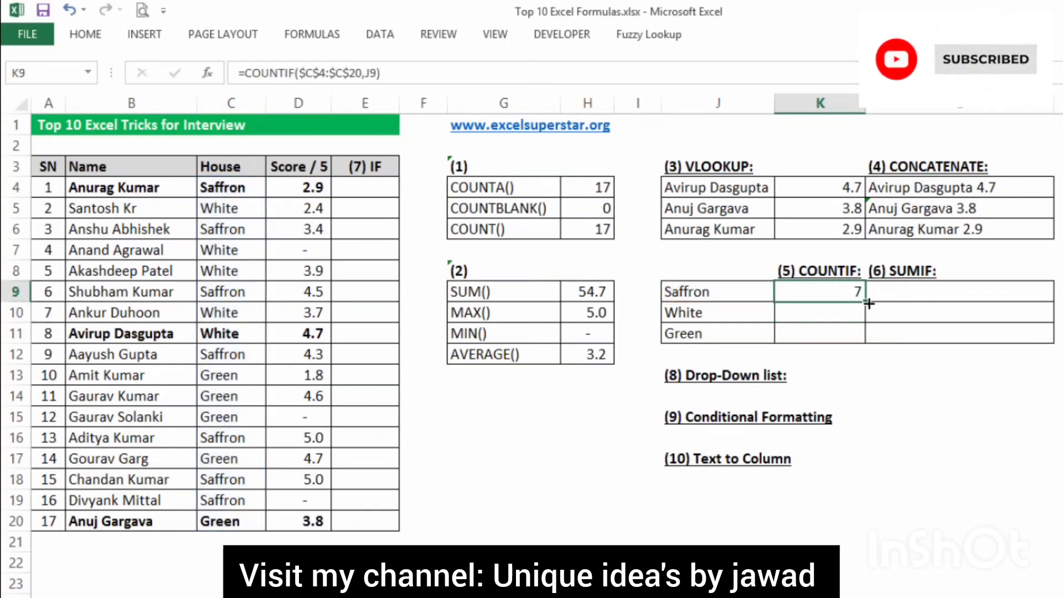
{"action": "left_click_drag", "start_coordinate": [868, 303], "coordinate": [864, 343]}
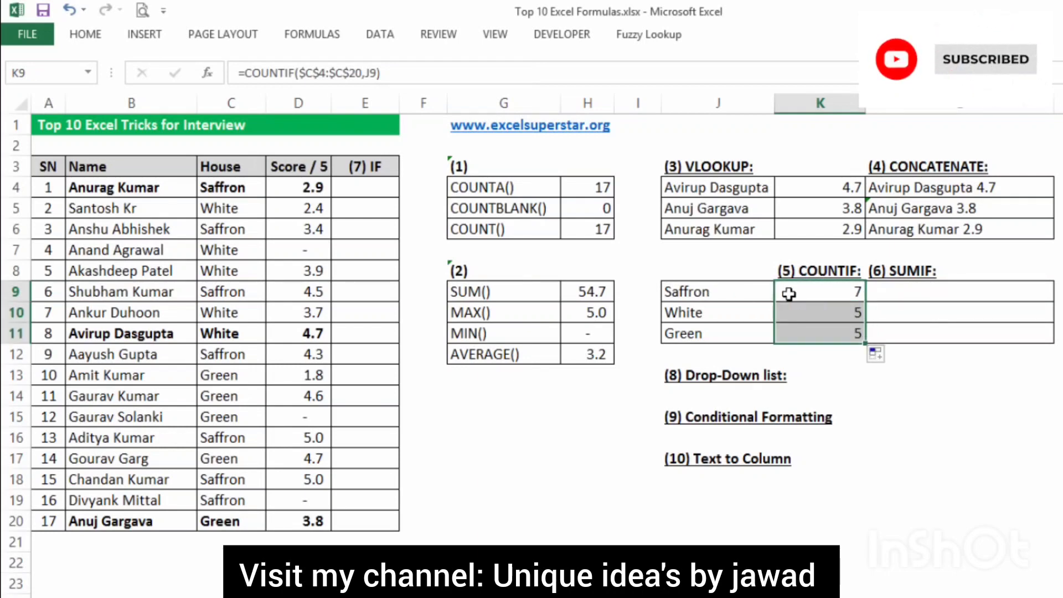
- Check the COUNTIF results for each house in K9:K11
{"action": "left_click_drag", "start_coordinate": [722, 310], "coordinate": [792, 317]}
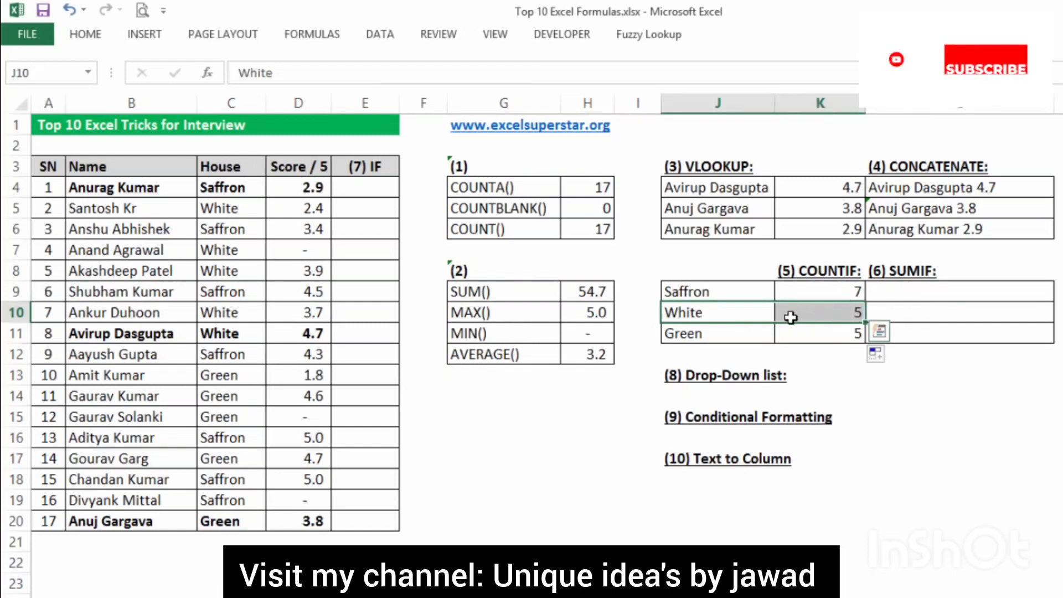
{"action": "left_click_drag", "start_coordinate": [708, 333], "coordinate": [779, 332]}
{"action": "left_click_drag", "start_coordinate": [807, 292], "coordinate": [837, 334]}
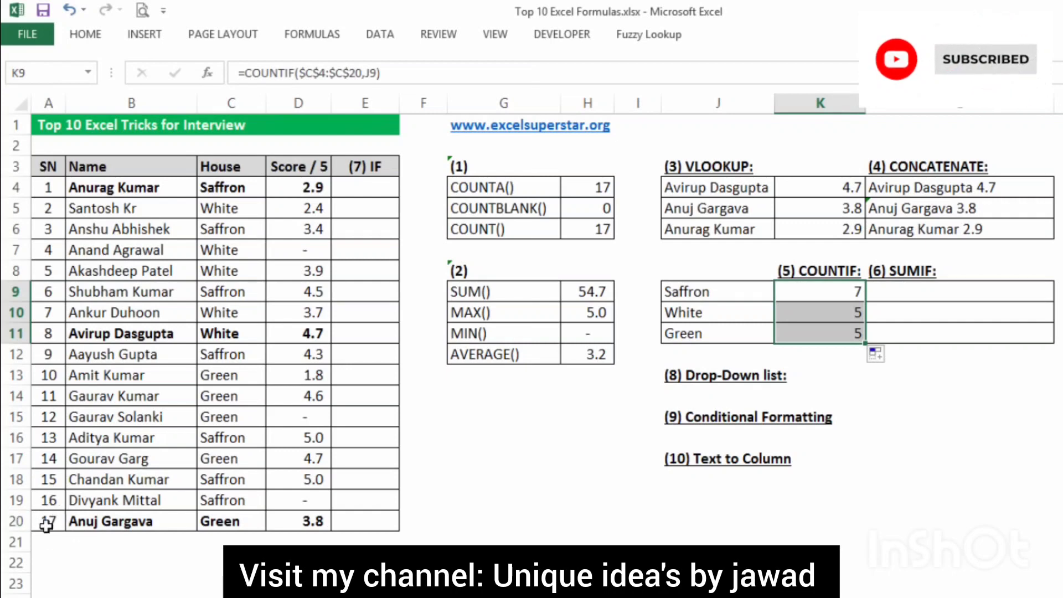
- Build a SUMIF formula in L9 with range $C$4:$C$20, criteria J9 and sum range D4:D20
{"action": "left_click", "coordinate": [914, 295]}
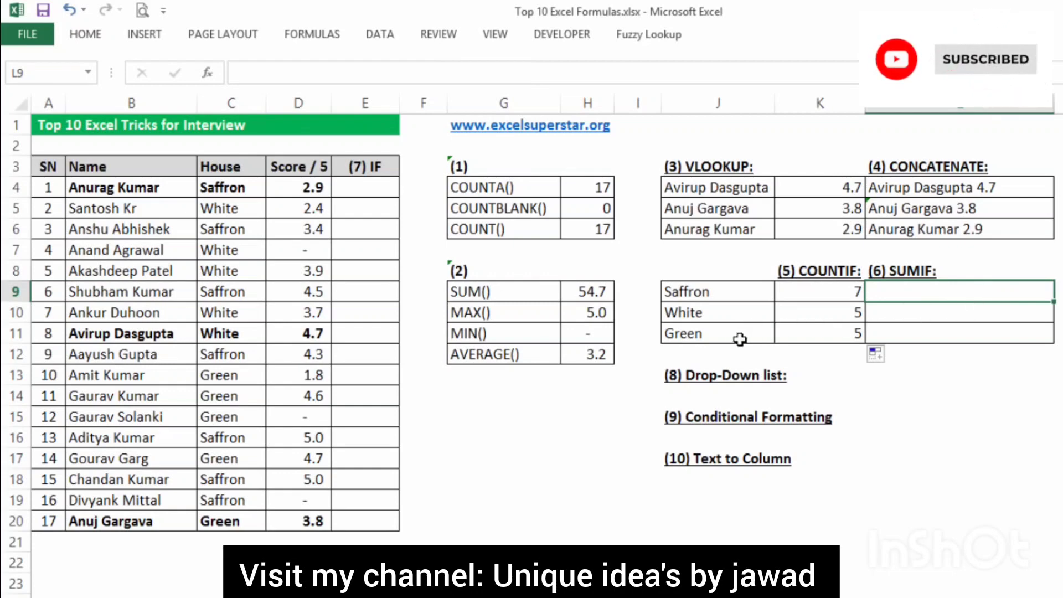
{"action": "type", "text": "=sumif"}
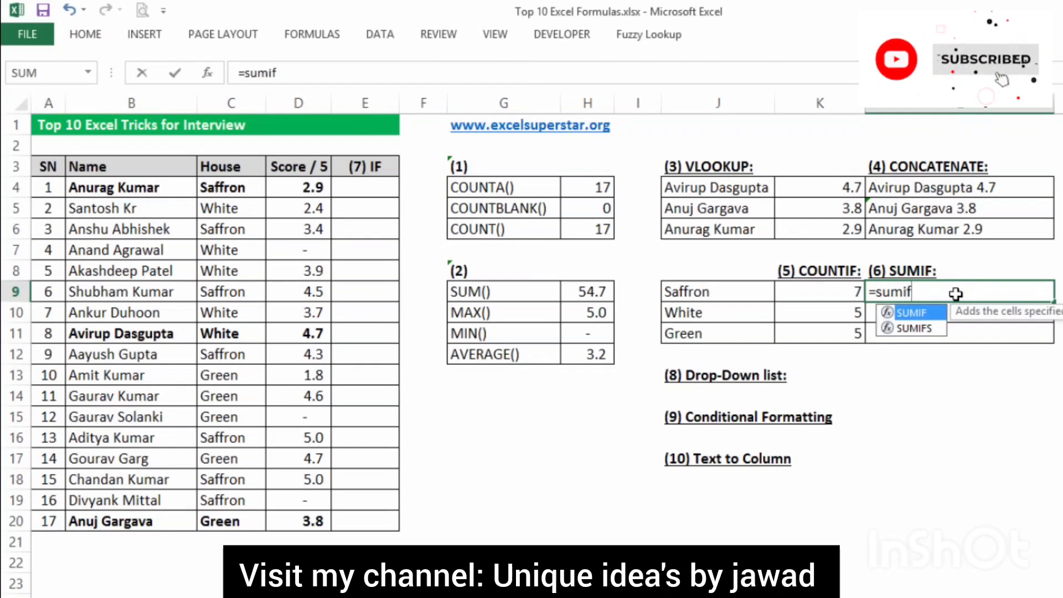
{"action": "key", "text": "Tab"}
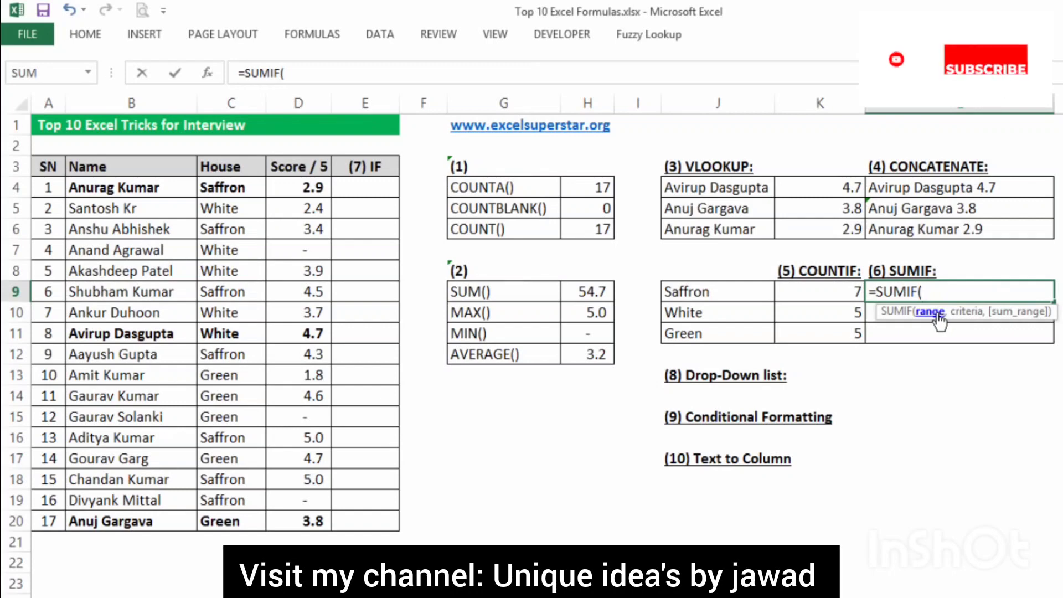
{"action": "left_click_drag", "start_coordinate": [230, 189], "coordinate": [221, 519]}
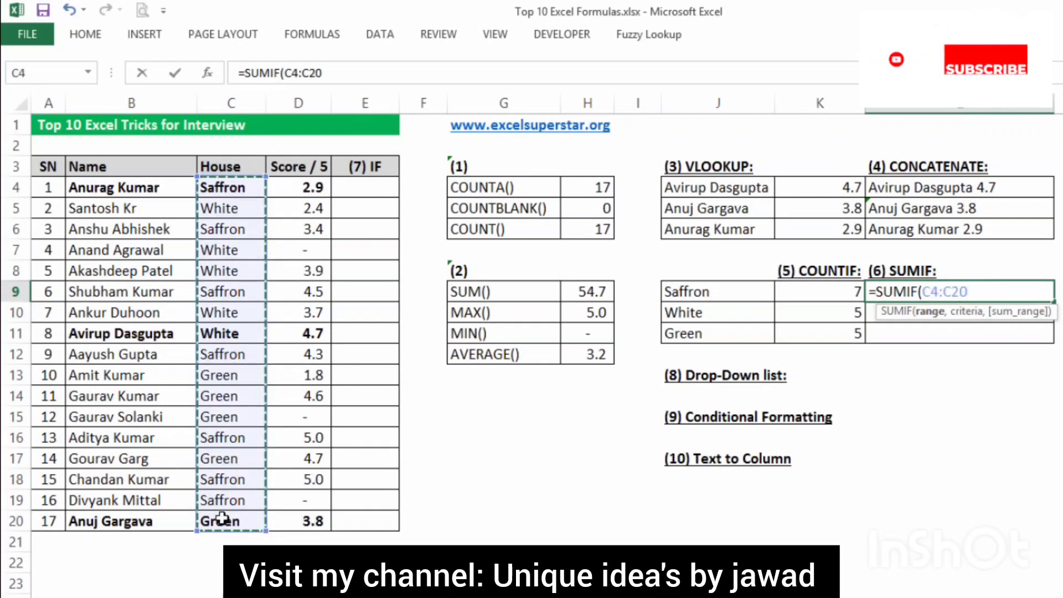
{"action": "key", "text": "F4"}
{"action": "type", "text": ","}
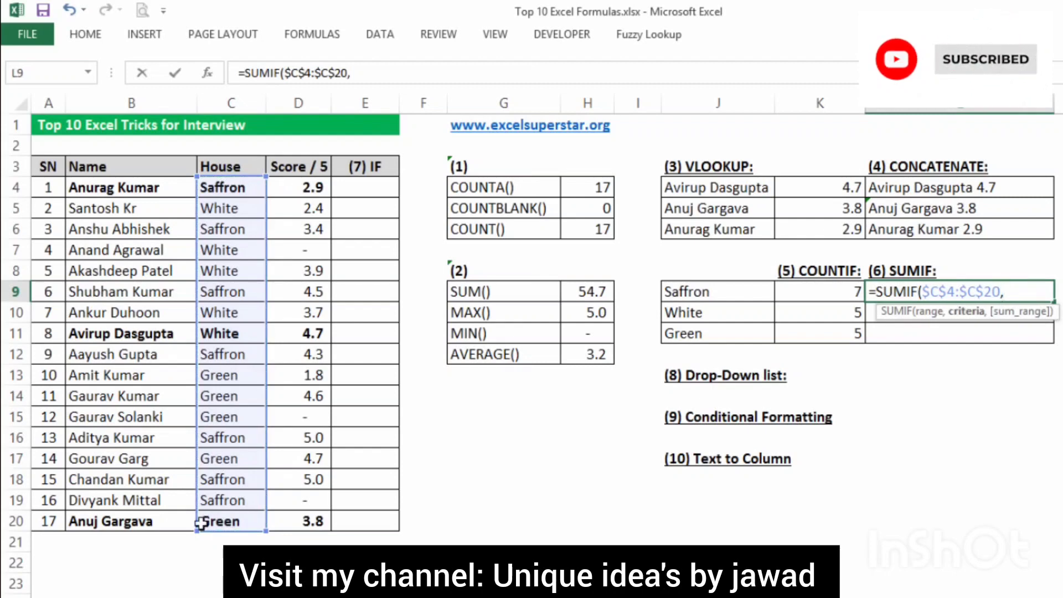
{"action": "left_click", "coordinate": [711, 292]}
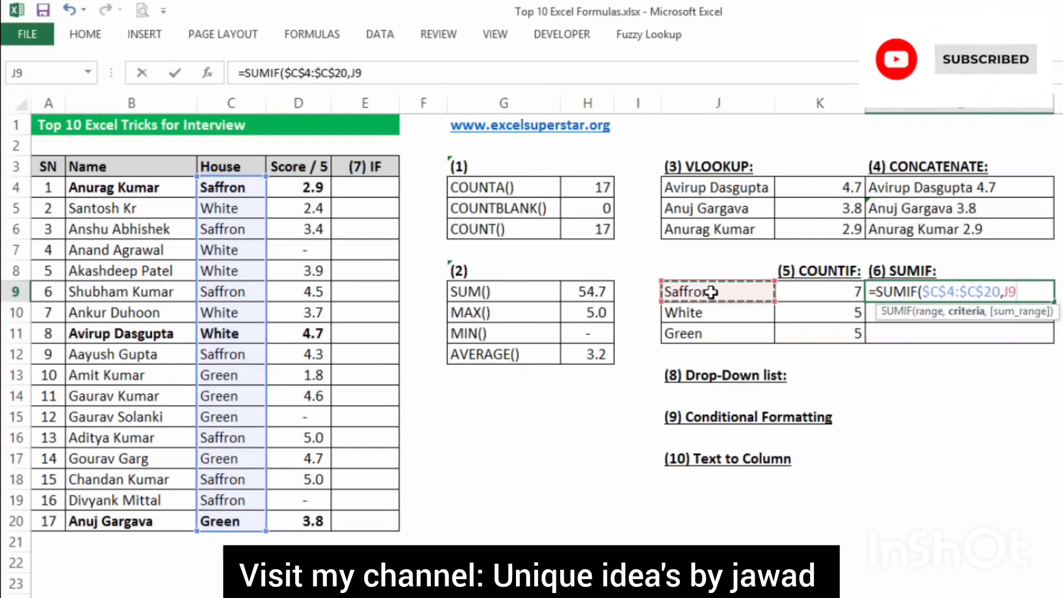
{"action": "type", "text": ","}
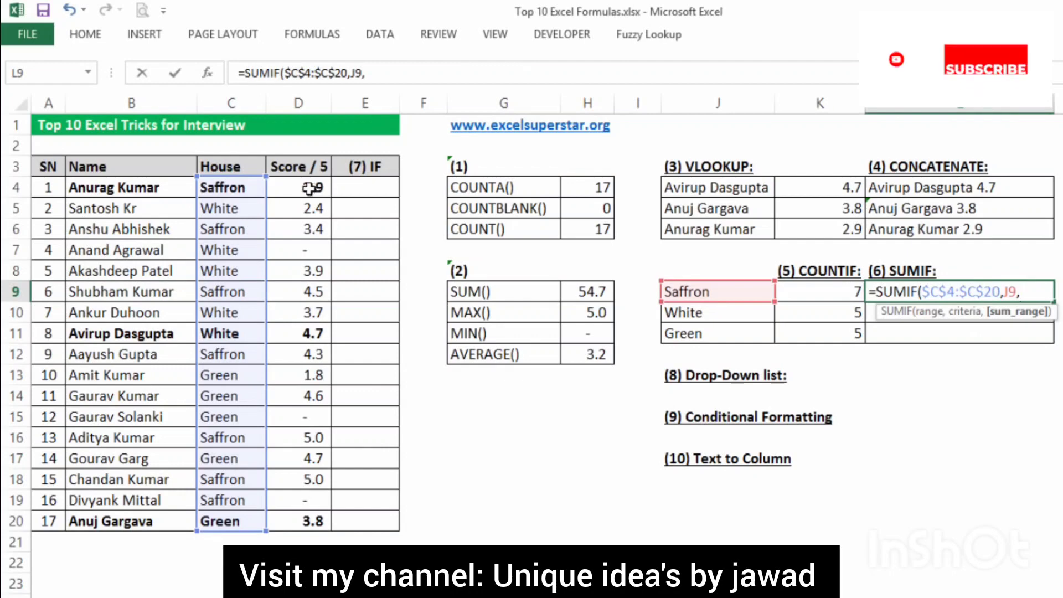
{"action": "left_click_drag", "start_coordinate": [309, 189], "coordinate": [299, 523]}
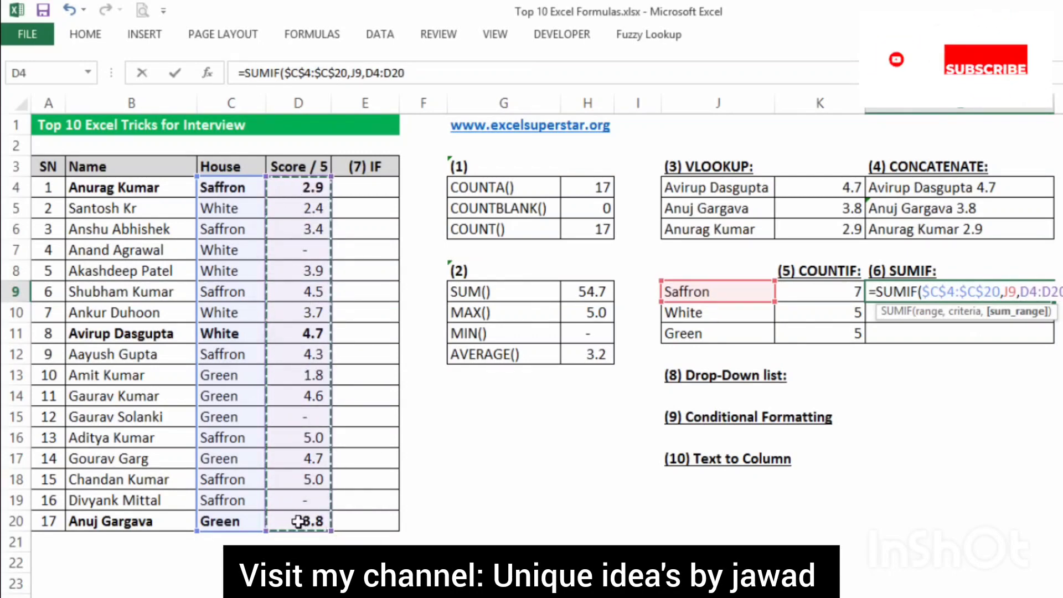